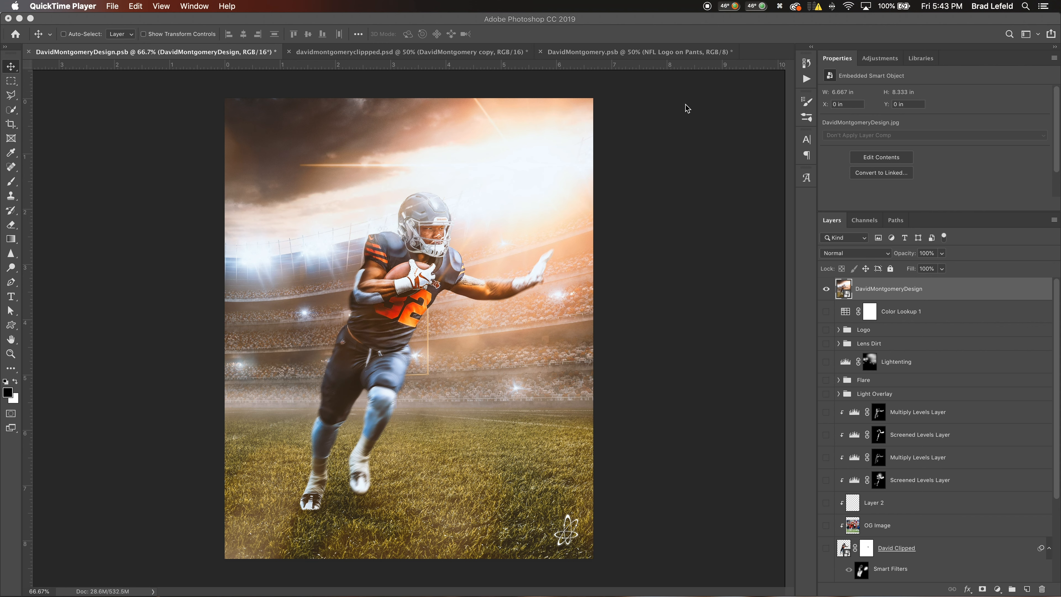
# Switch to the DavidMontgomery.psb document, expand the CC group and make its Erase Jersey Numbers layer visible
pyautogui.click(630, 56)
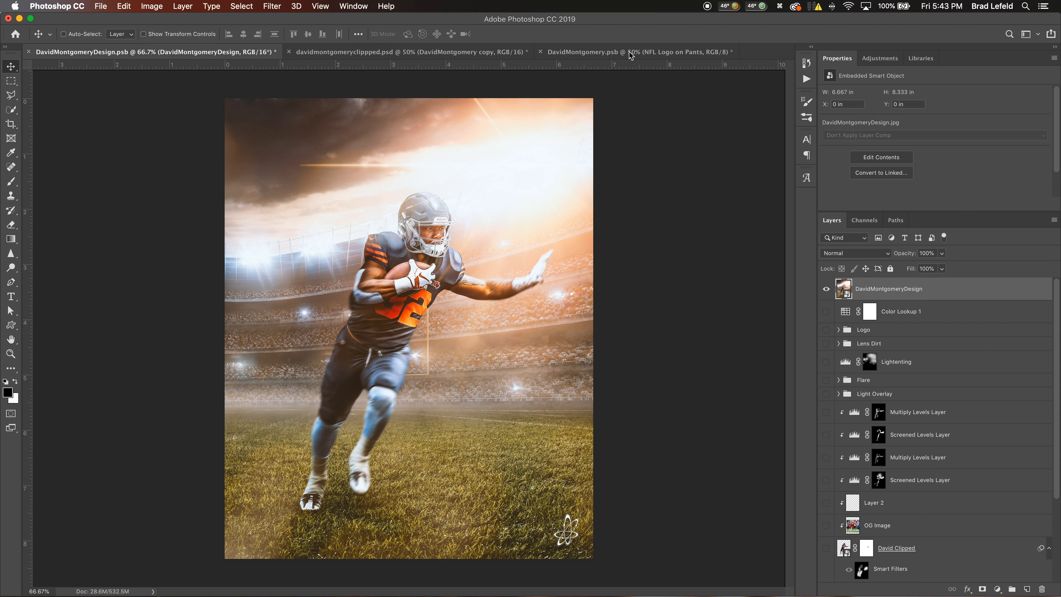
pyautogui.click(615, 53)
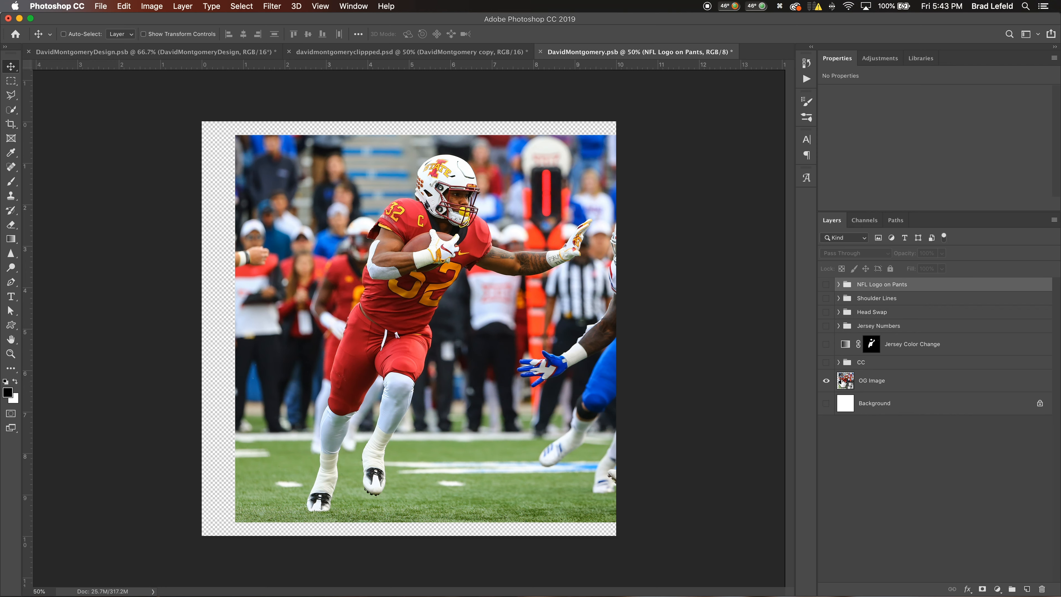
pyautogui.click(839, 362)
pyautogui.scroll(-2, 845, 369)
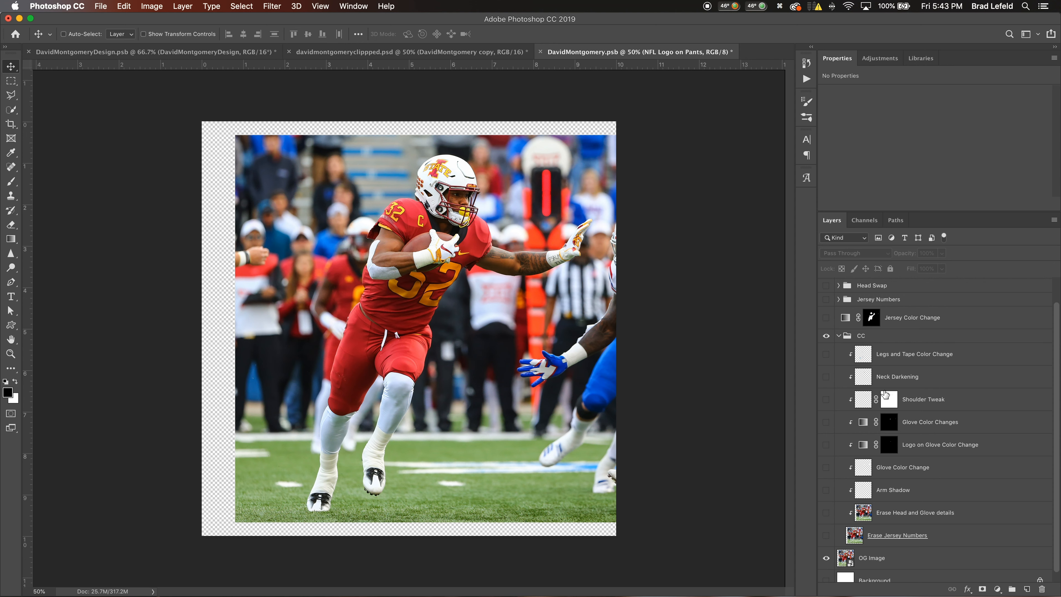
pyautogui.click(826, 535)
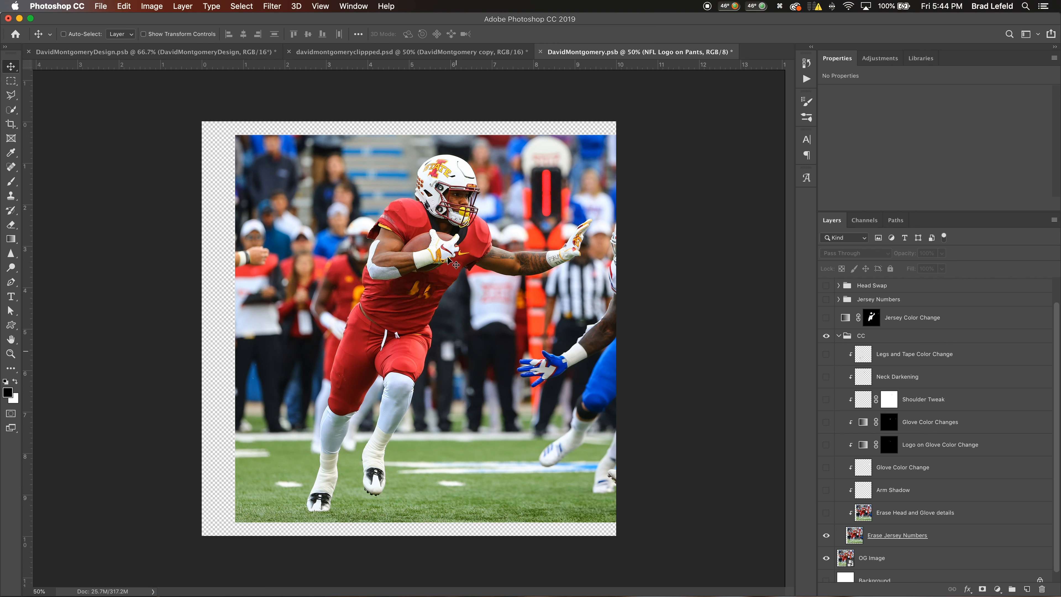
# Toggle the Erase Jersey Numbers layer's visibility repeatedly to compare the jersey with and without its numbers
pyautogui.click(829, 537)
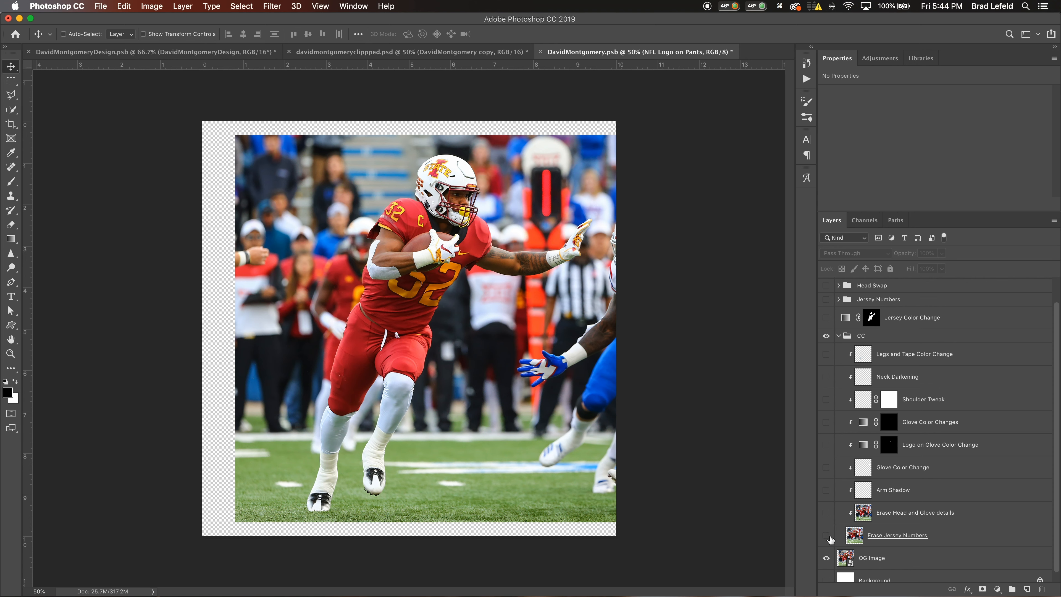
pyautogui.click(827, 536)
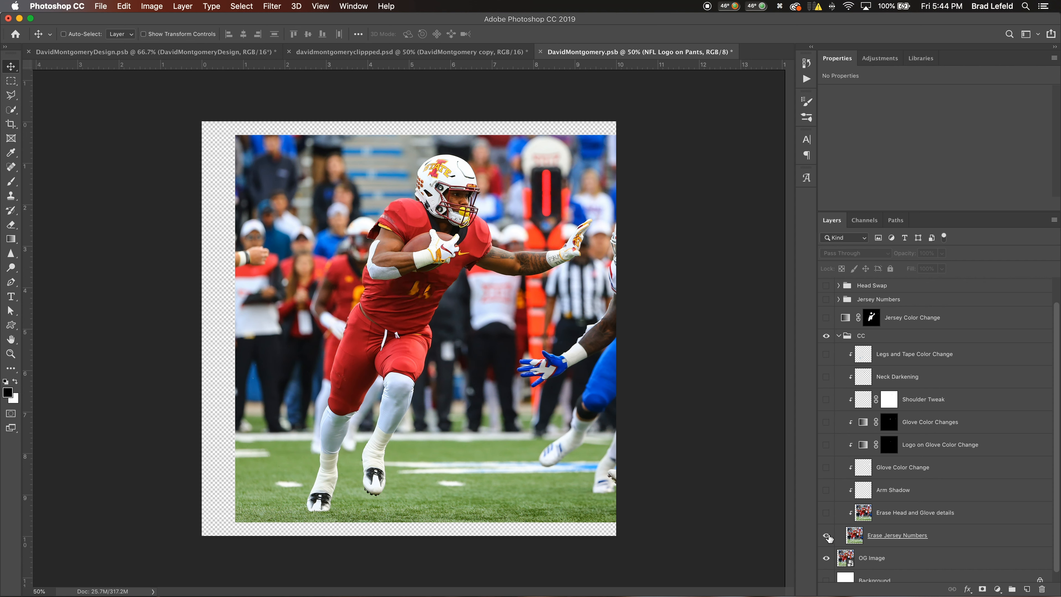
pyautogui.click(829, 537)
pyautogui.click(828, 537)
pyautogui.click(828, 537)
pyautogui.click(828, 538)
pyautogui.click(828, 539)
pyautogui.click(828, 539)
pyautogui.click(828, 538)
pyautogui.click(828, 538)
# Select the Erase Head and Glove details layer, compare the image with and without it, and leave it visible
pyautogui.click(877, 518)
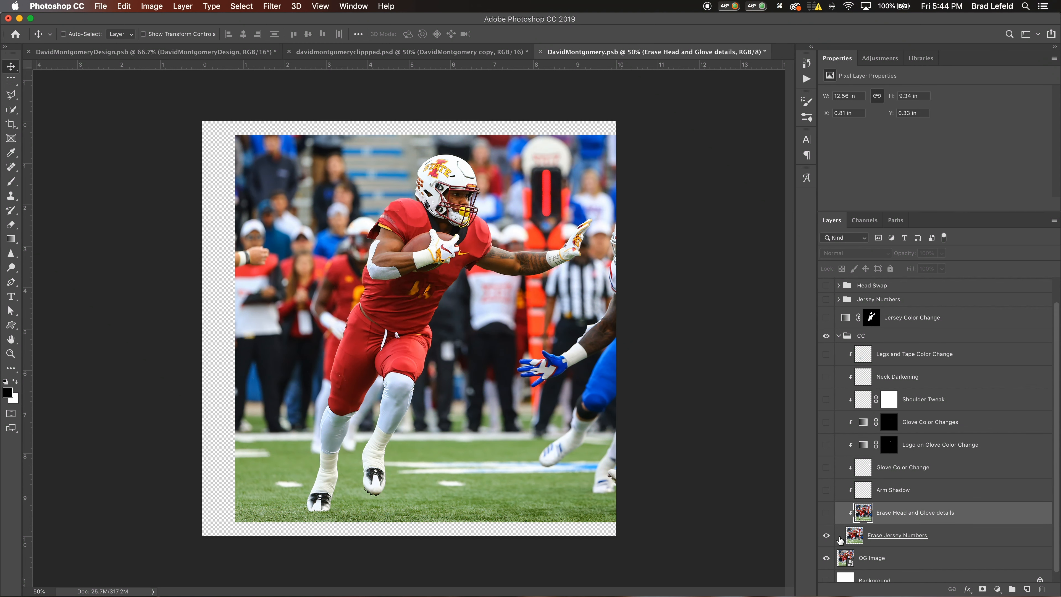
pyautogui.click(826, 514)
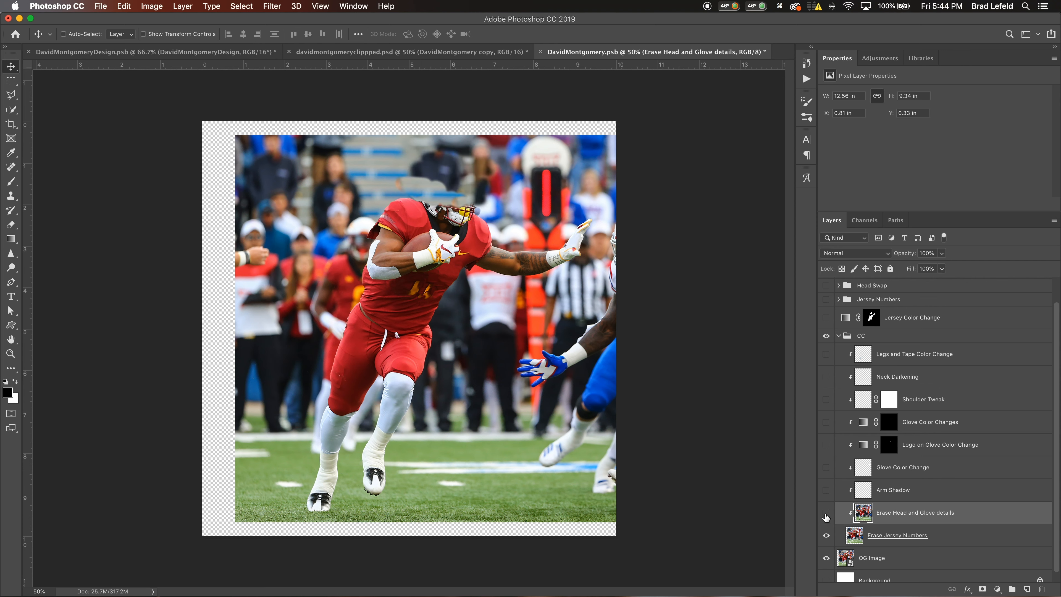
pyautogui.click(826, 514)
pyautogui.click(826, 513)
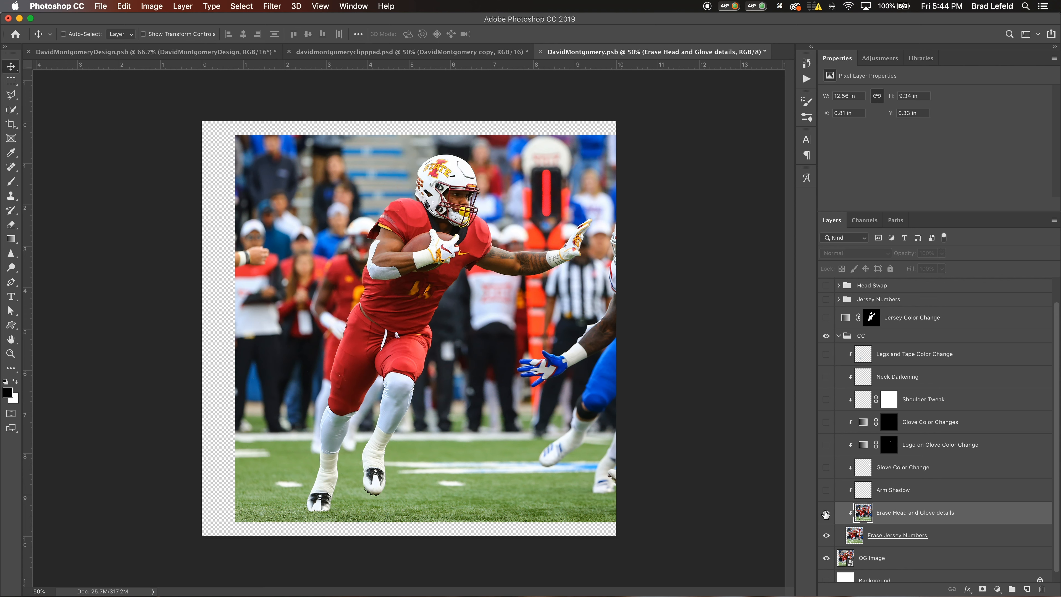
pyautogui.click(826, 513)
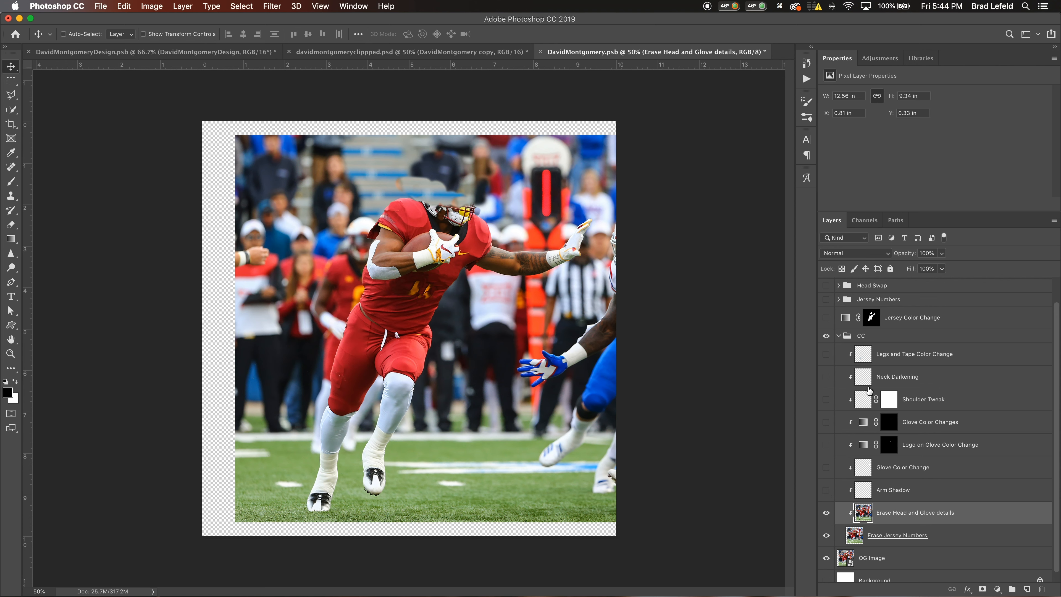
# Make the Jersey Color Change gradient map visible and inspect its gradient's color stops without changing them
pyautogui.scroll(2, 865, 386)
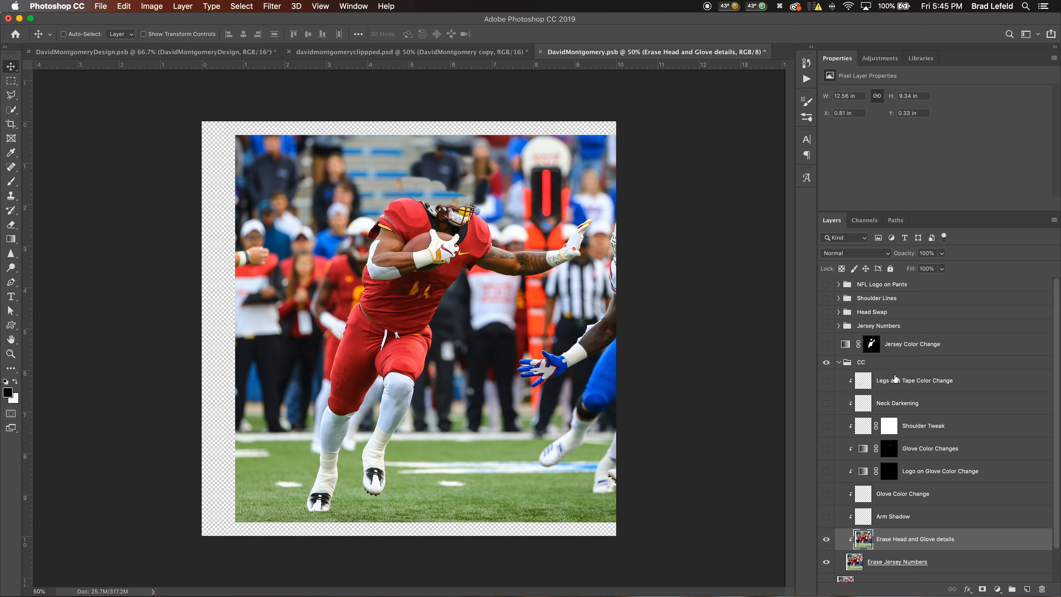
pyautogui.click(826, 346)
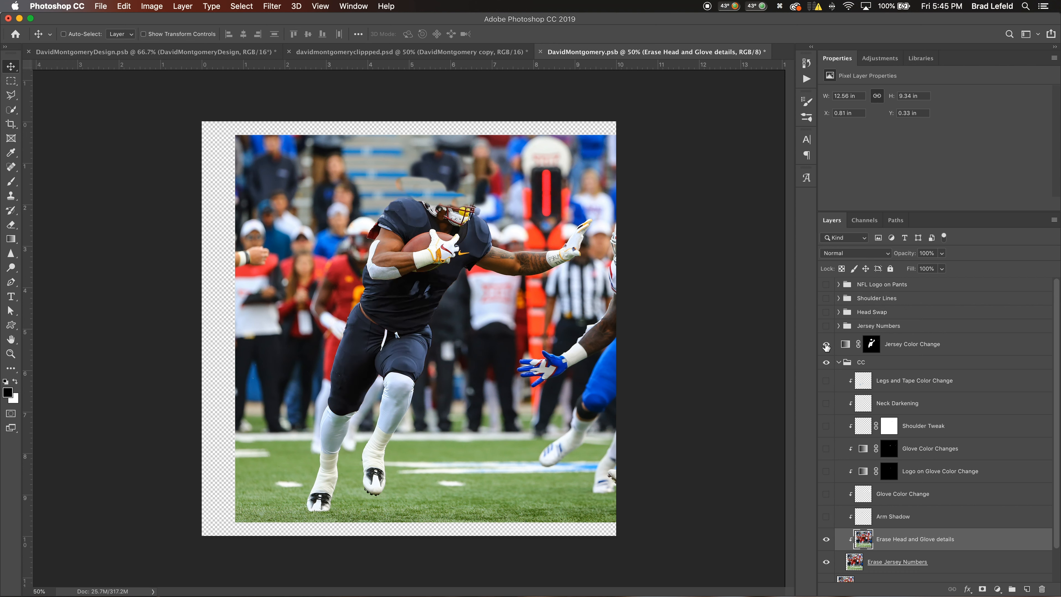
pyautogui.click(889, 347)
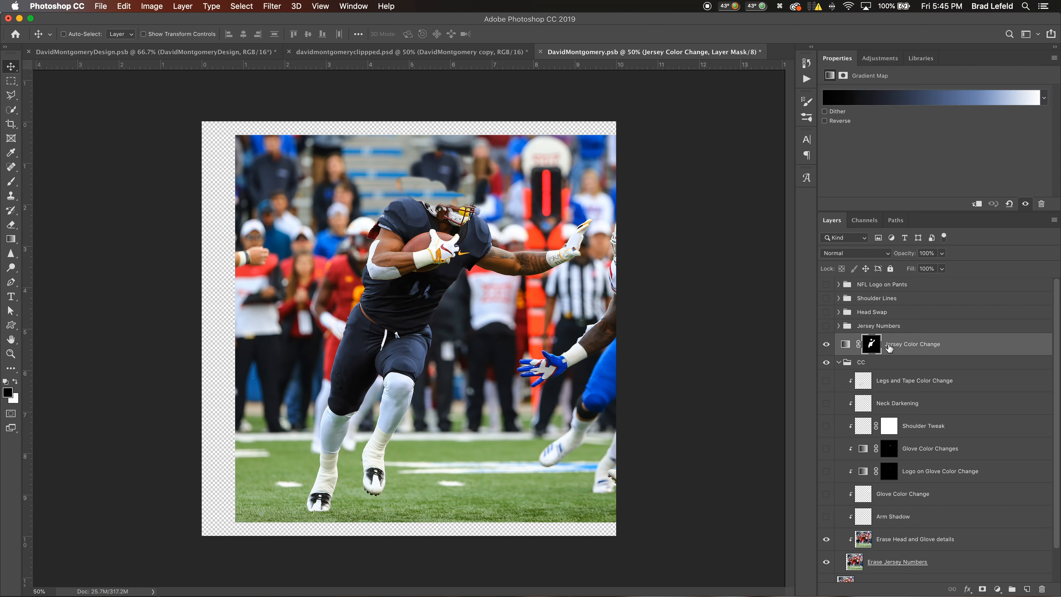
pyautogui.click(936, 100)
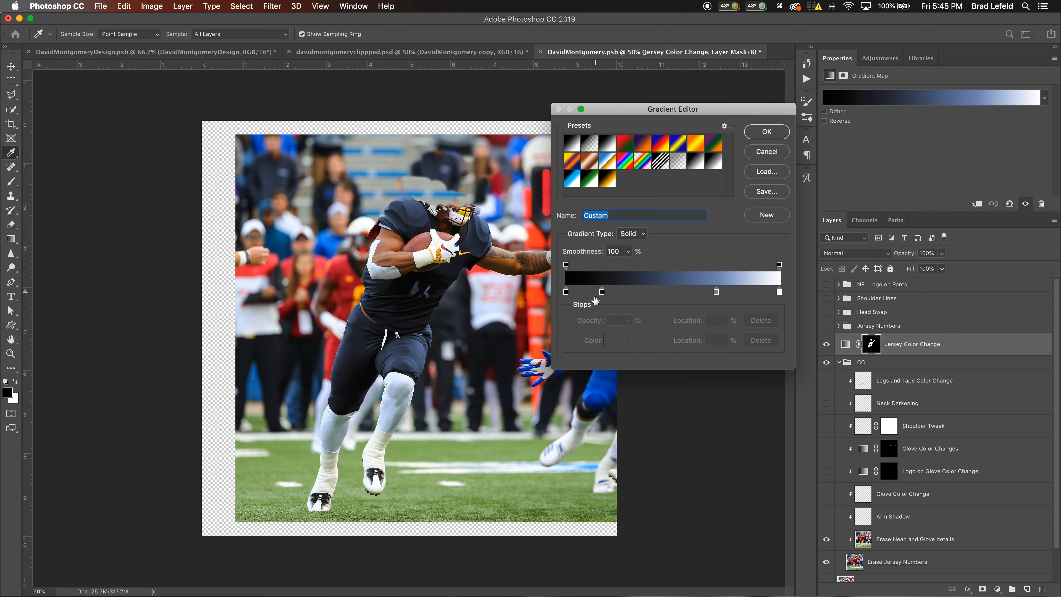
pyautogui.click(767, 151)
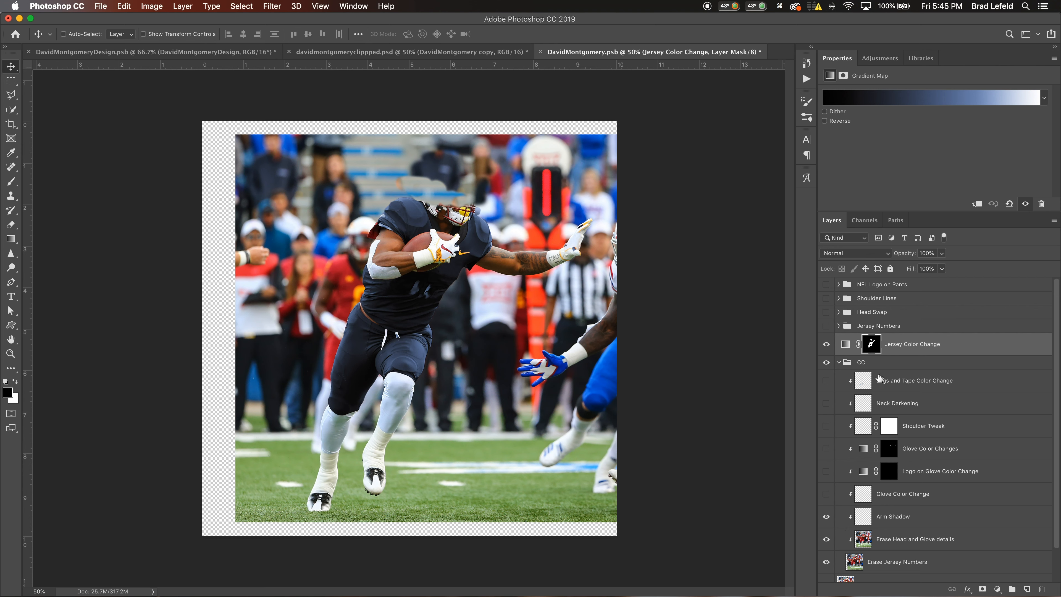
pyautogui.click(838, 297)
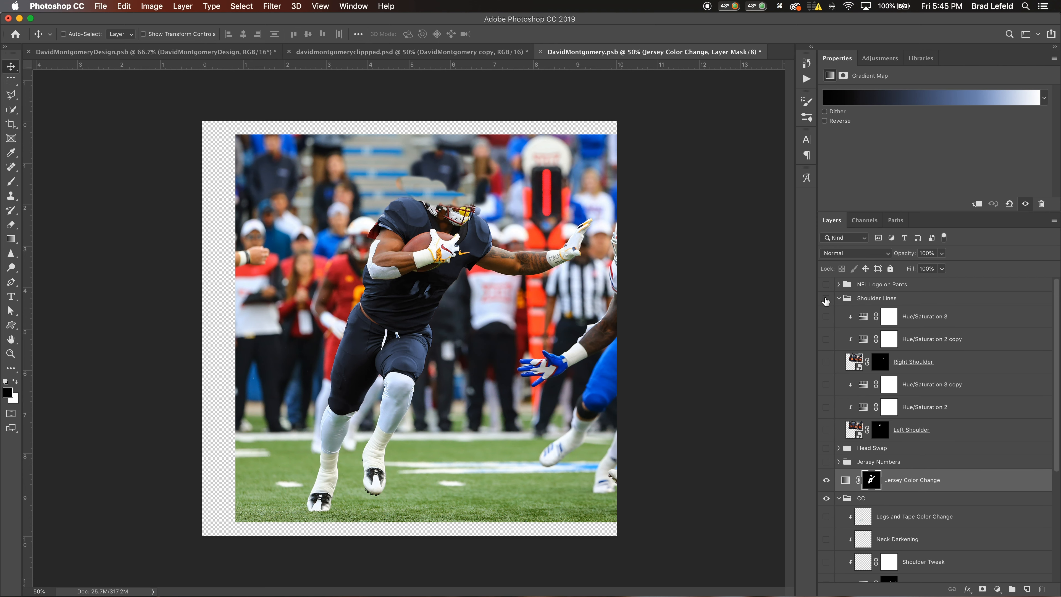
pyautogui.click(826, 300)
pyautogui.click(852, 362)
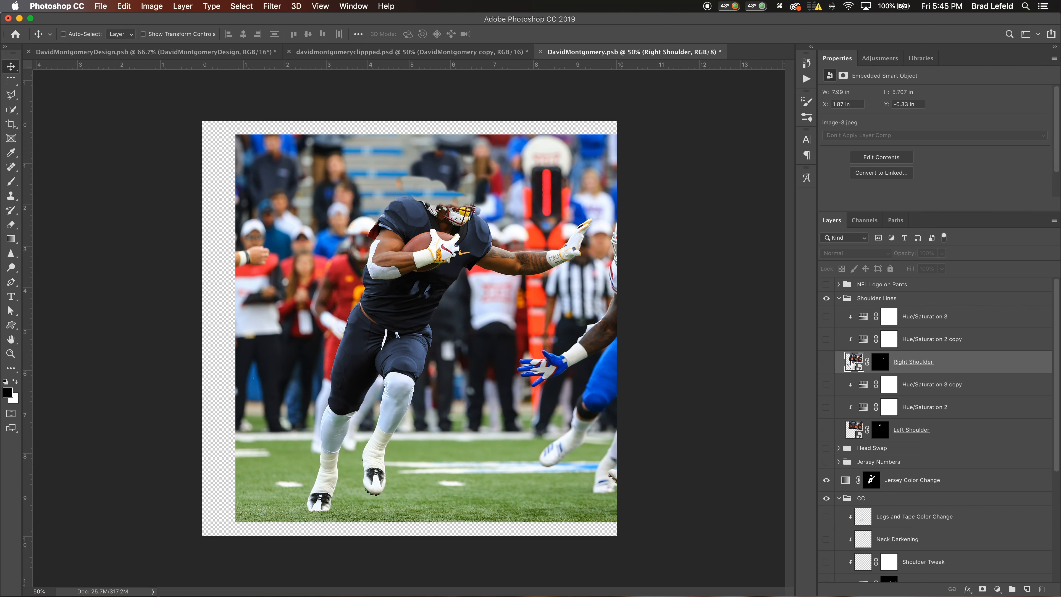
pyautogui.doubleClick(854, 362)
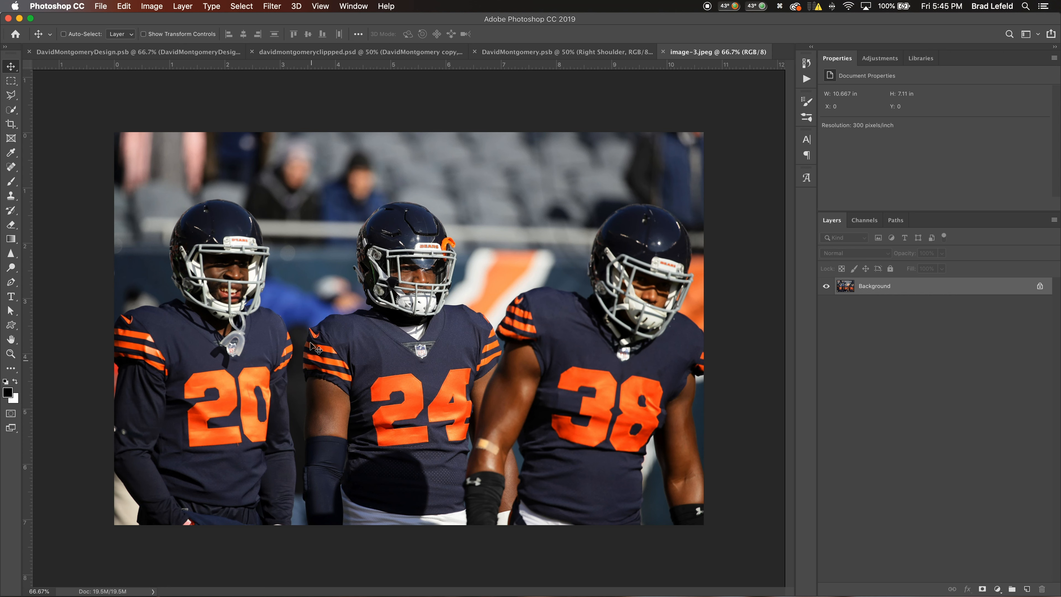
pyautogui.click(639, 52)
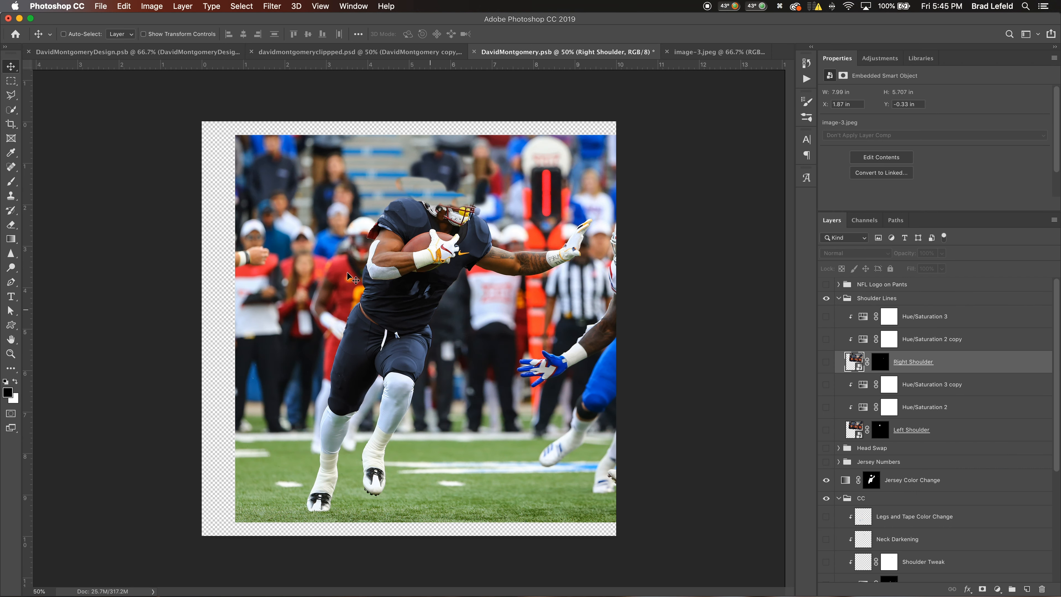
# Make the Right Shoulder and Left Shoulder layers visible, along with the four Hue/Saturation adjustments clipped to them
pyautogui.click(826, 362)
pyautogui.click(826, 430)
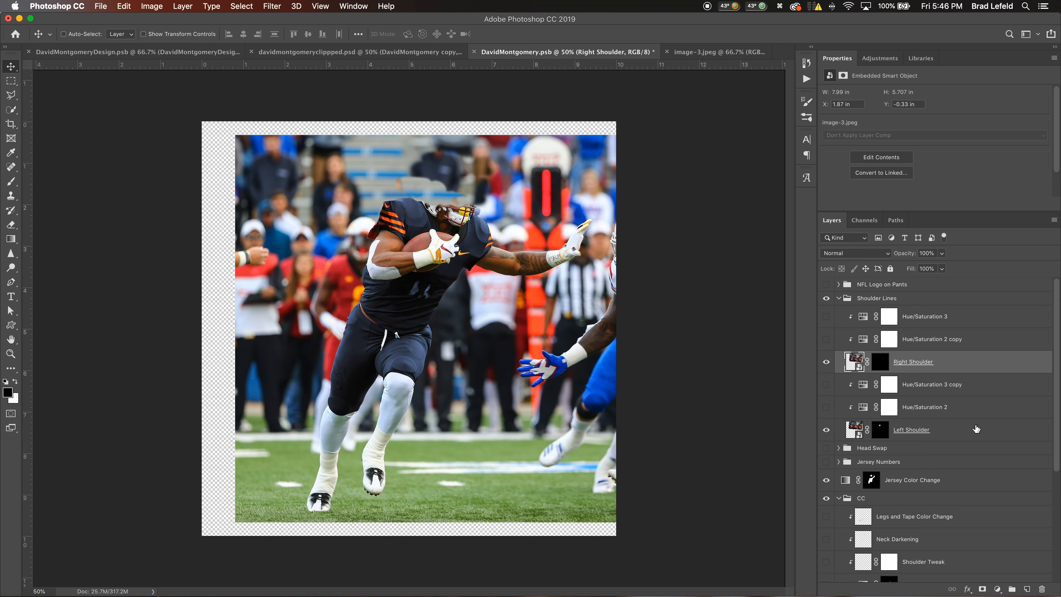
pyautogui.scroll(-3, 841, 510)
pyautogui.scroll(-3, 841, 510)
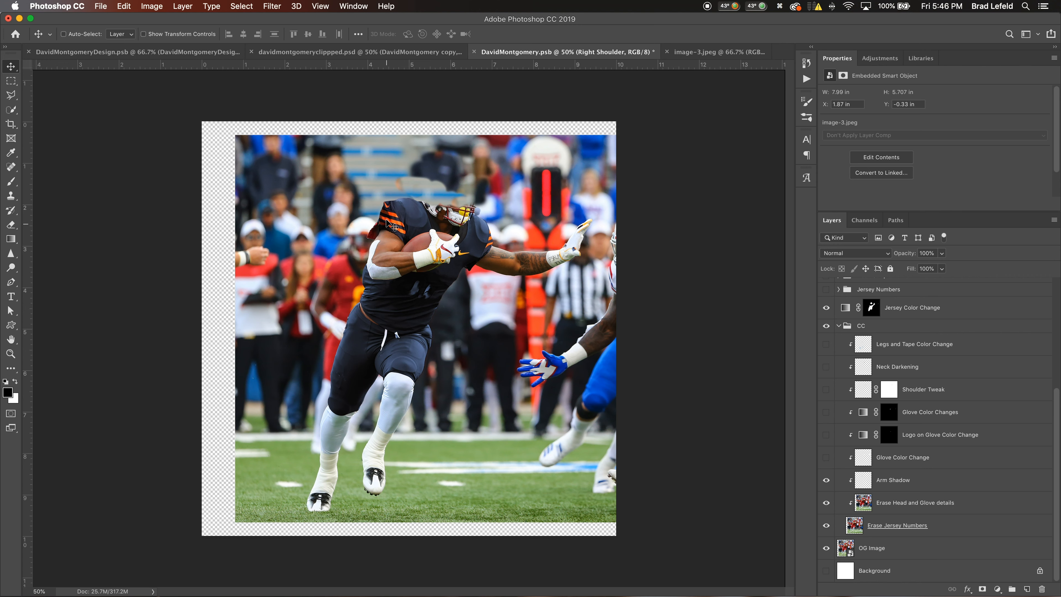
pyautogui.scroll(6, 870, 371)
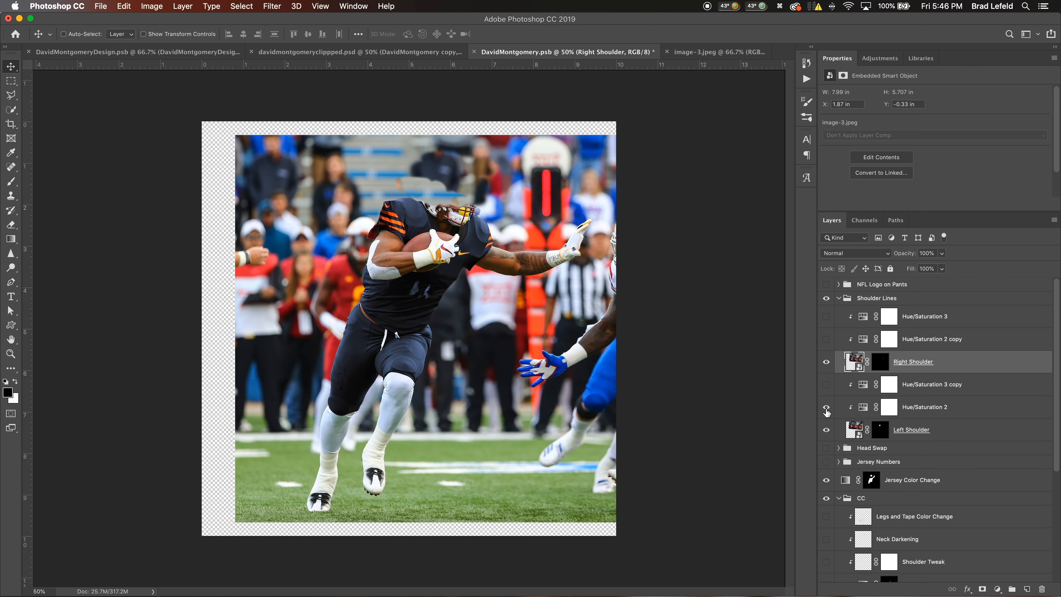
pyautogui.click(826, 387)
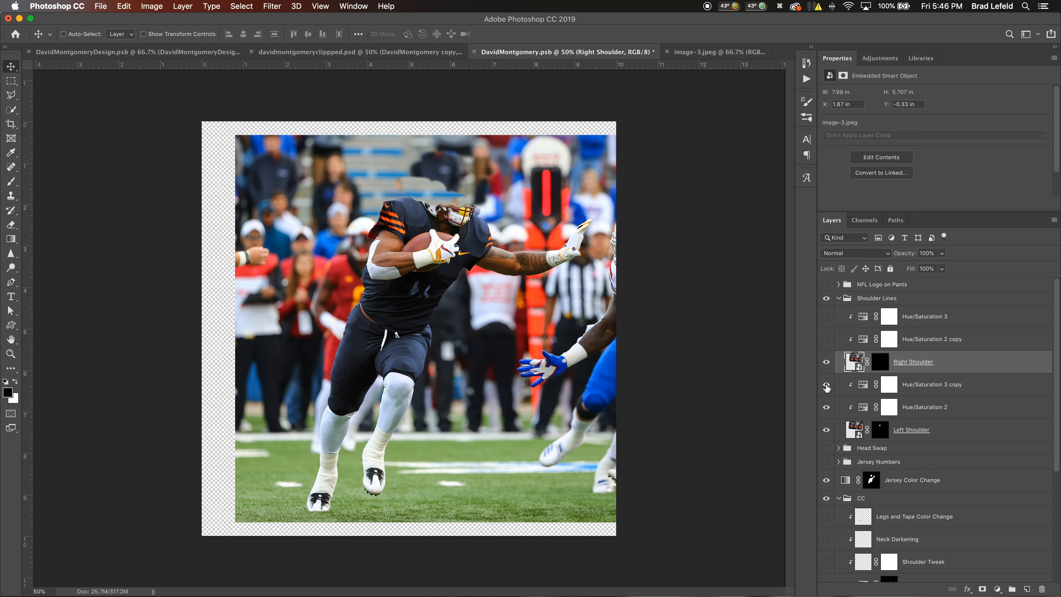
pyautogui.click(826, 339)
pyautogui.click(826, 317)
# Expand the Jersey Numbers group and make the group and its Numbers on Jersey layer visible
pyautogui.click(838, 462)
pyautogui.scroll(-1, 841, 465)
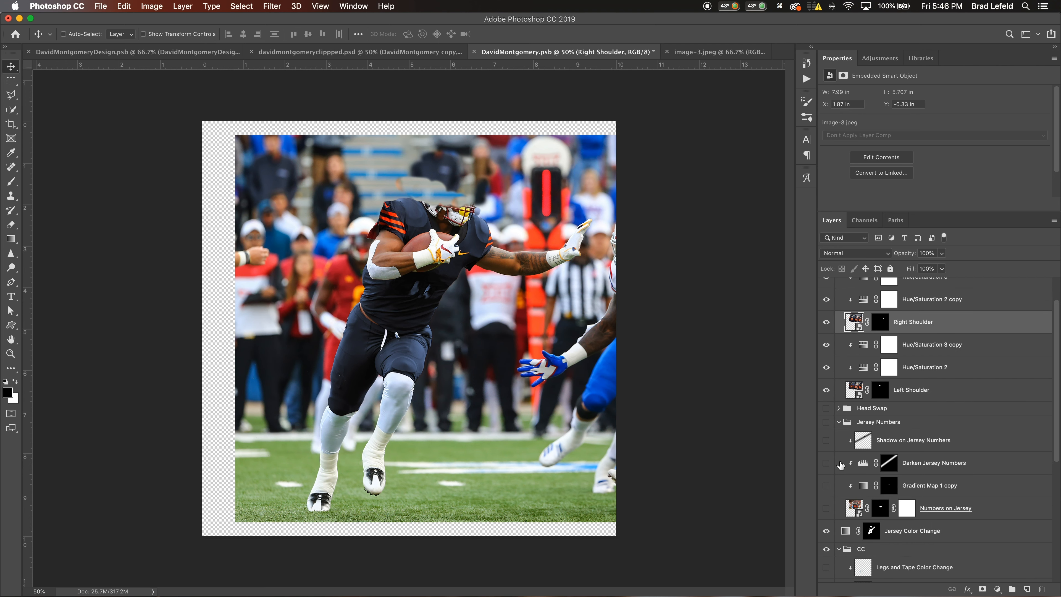
pyautogui.click(827, 422)
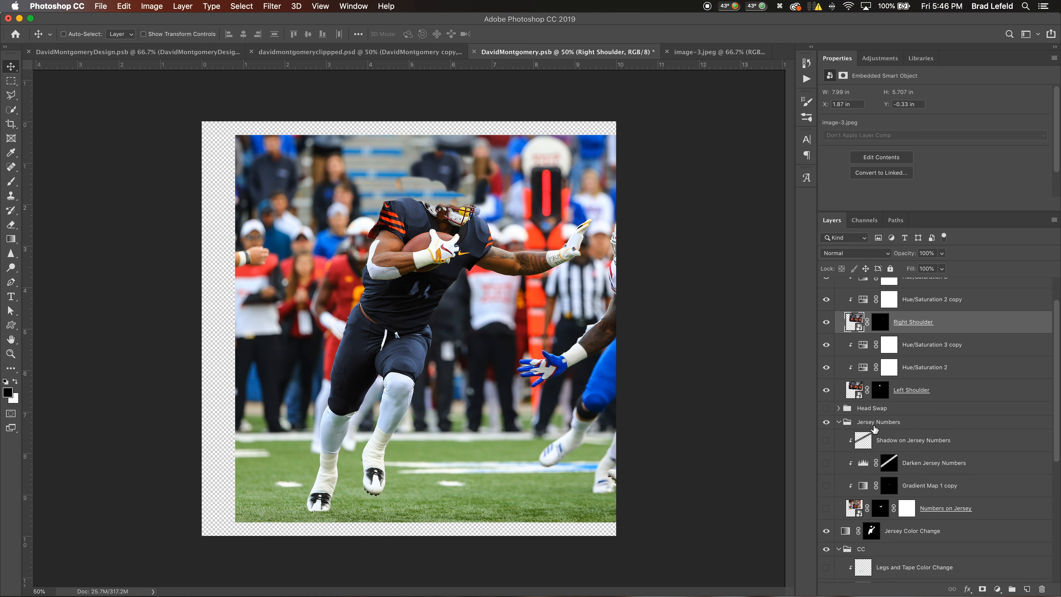
pyautogui.click(826, 508)
# Open the Numbers on Jersey smart object to view its source photo, and return to the DavidMontgomery.psb document
pyautogui.click(858, 509)
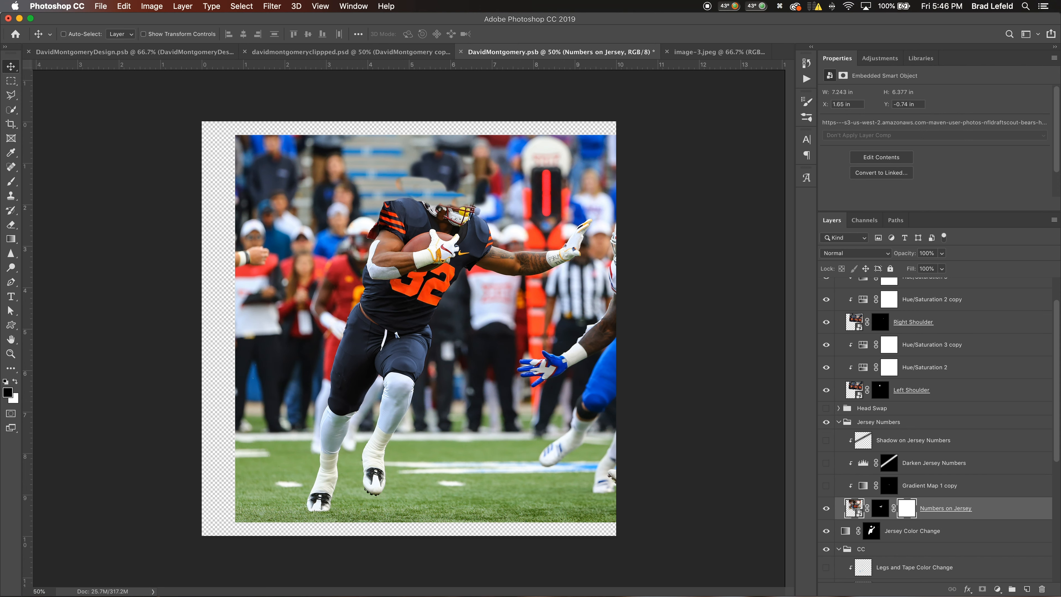
pyautogui.doubleClick(854, 508)
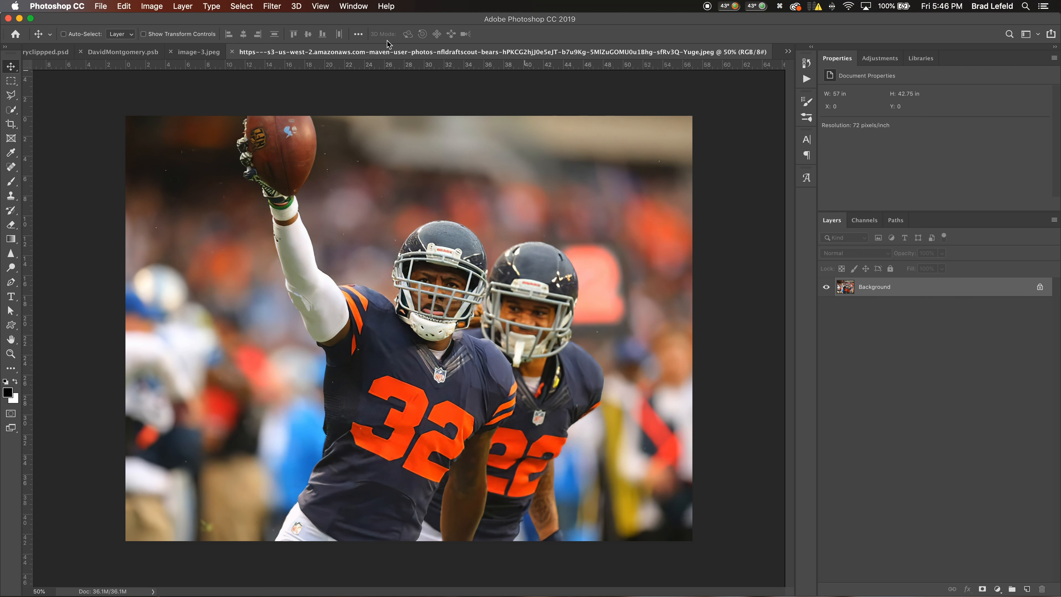
pyautogui.click(200, 52)
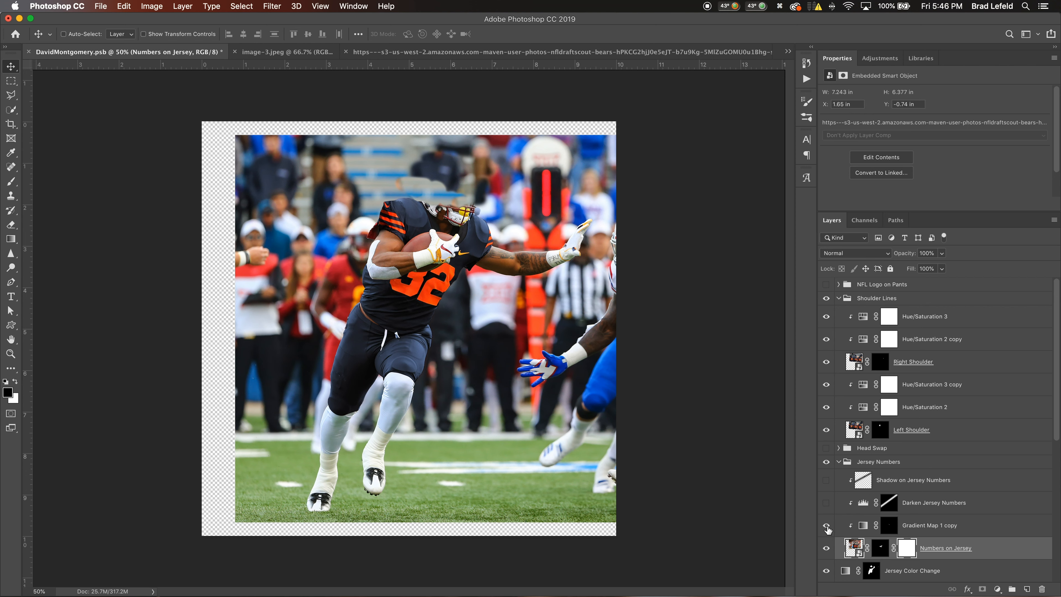
# Make the Gradient Map 1 copy, Darken Jersey Numbers and Shadow on Jersey Numbers layers visible over the jersey numbers
pyautogui.click(930, 525)
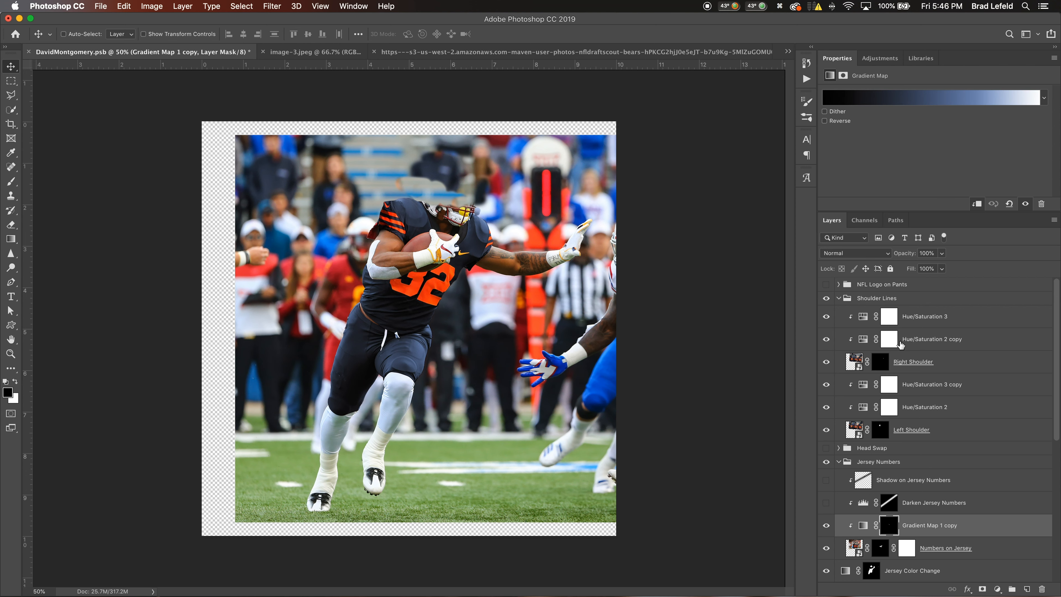
pyautogui.click(898, 508)
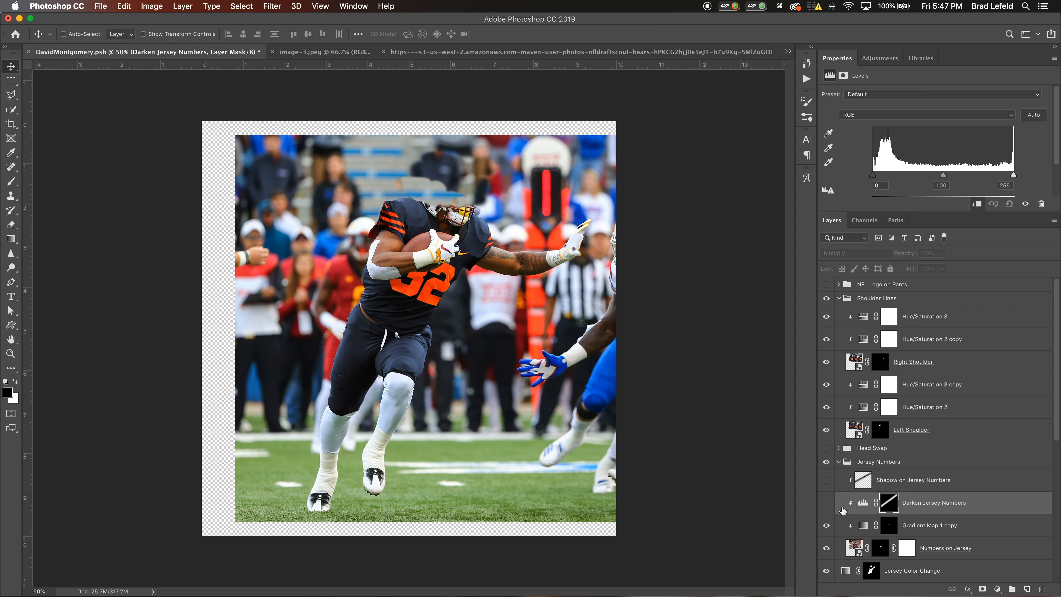
pyautogui.click(826, 504)
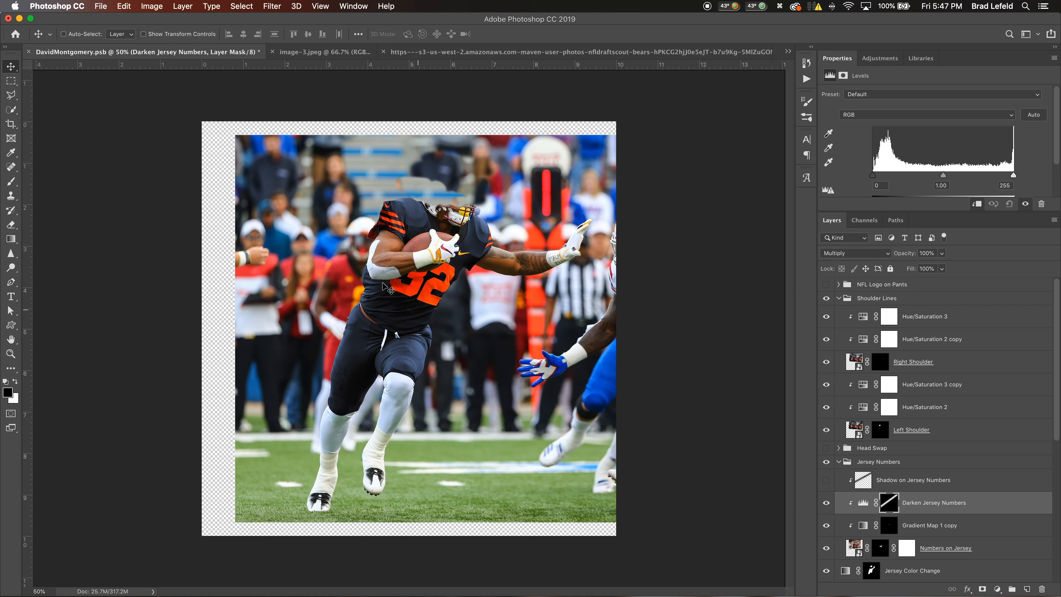
pyautogui.click(867, 483)
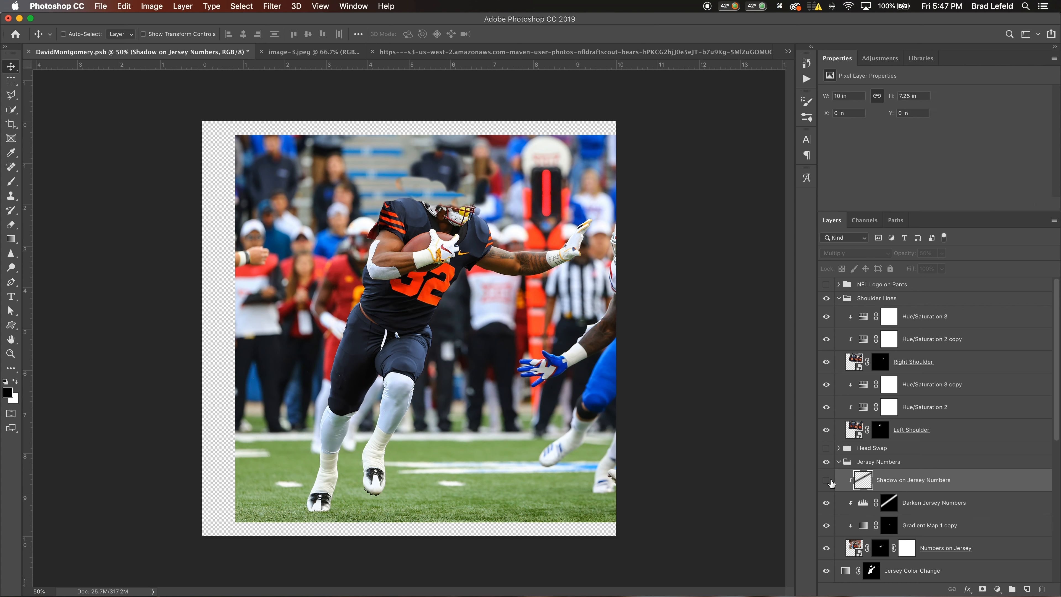
pyautogui.click(826, 480)
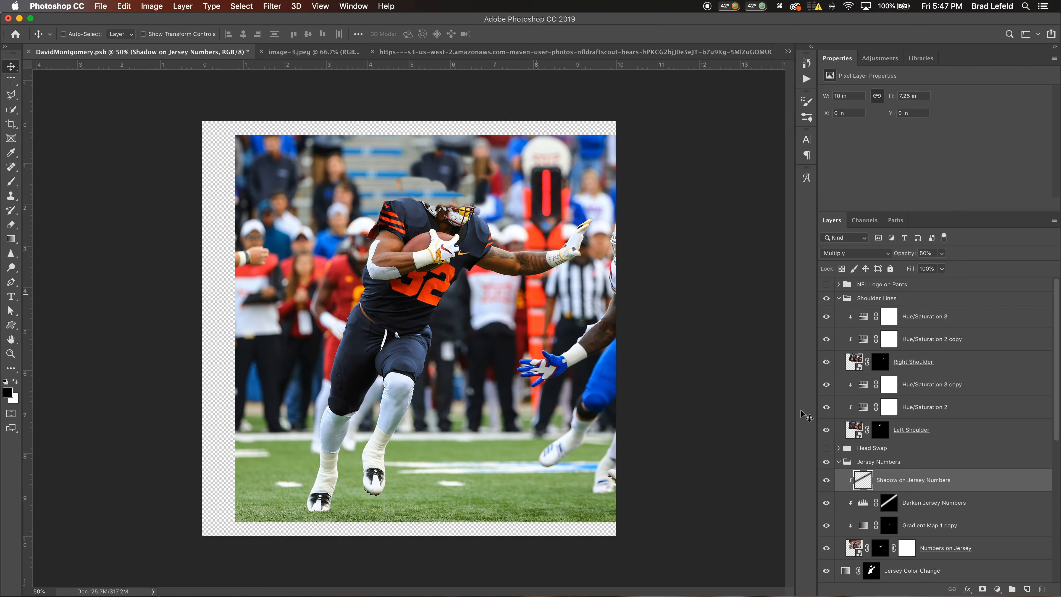
# Make the Glove Color Change and Logo on Glove Color Change layers in the CC group visible
pyautogui.scroll(-10, 930, 450)
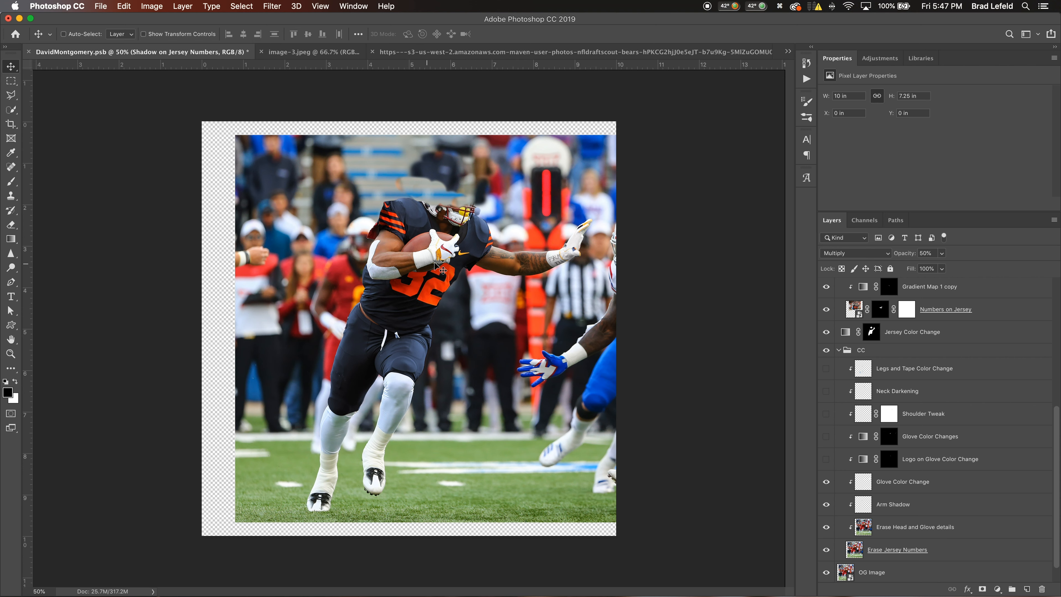
pyautogui.click(909, 464)
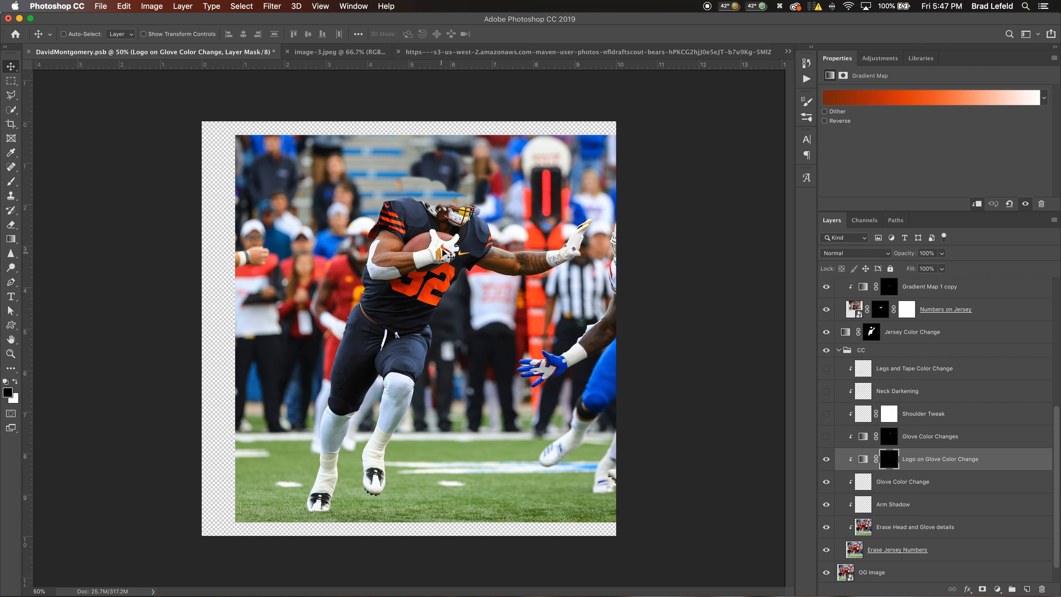
# Make the Glove Color Changes and Shoulder Tweak layers in the CC group visible
pyautogui.click(907, 444)
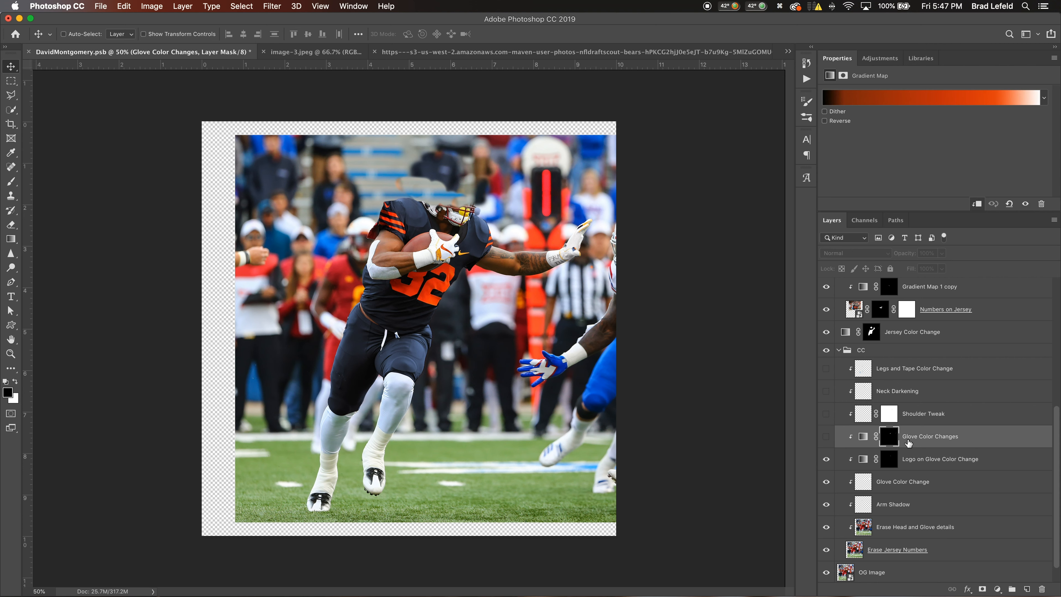
pyautogui.click(827, 437)
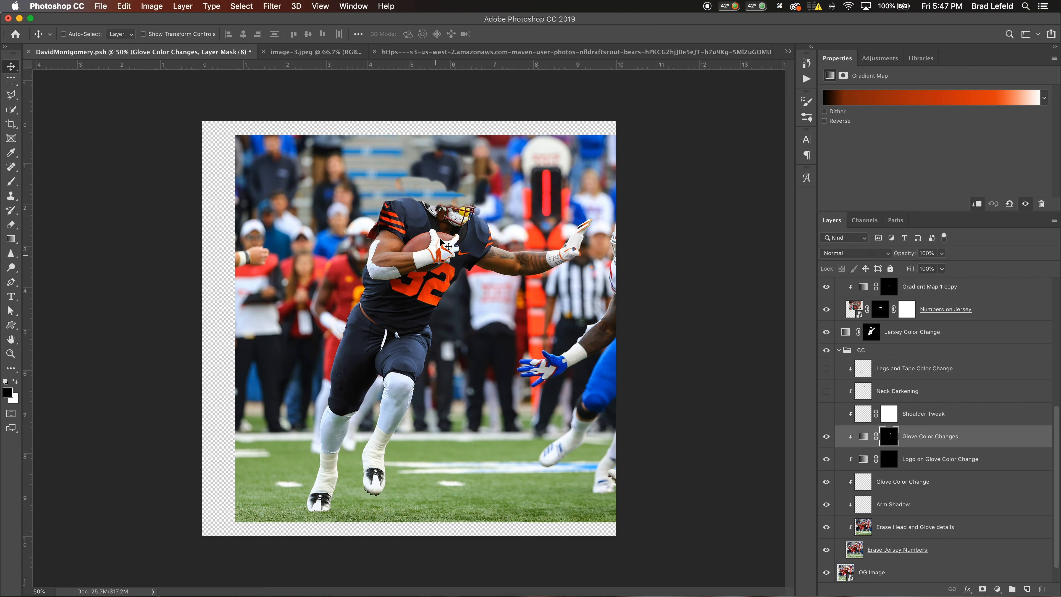
pyautogui.click(856, 422)
pyautogui.click(826, 413)
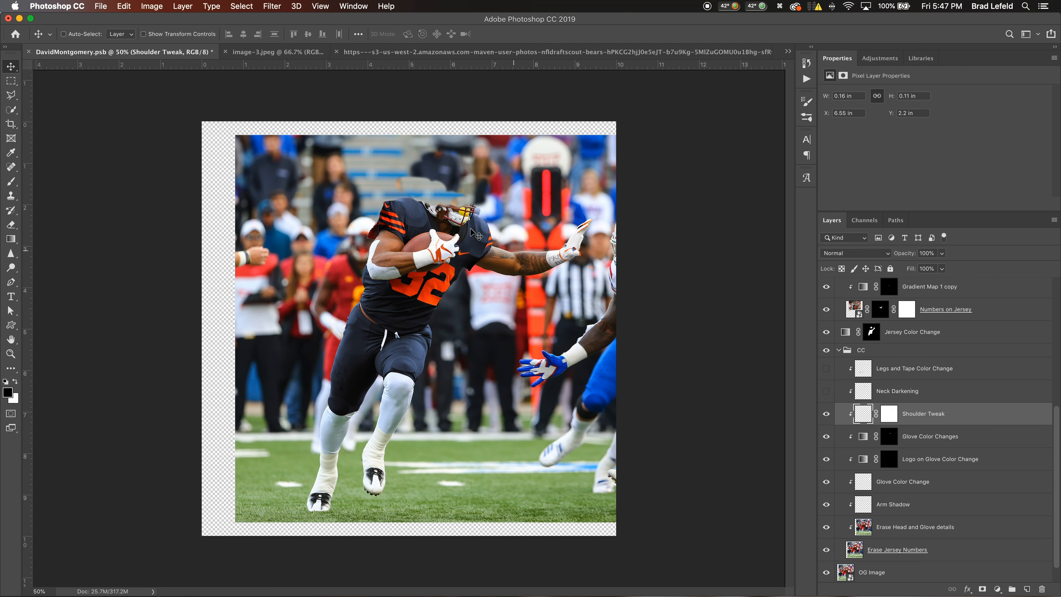
# Examine the shoulder near the helmet up close with the Shoulder Tweak layer hidden and shown
pyautogui.scroll(2, 478, 219)
pyautogui.scroll(5, 478, 219)
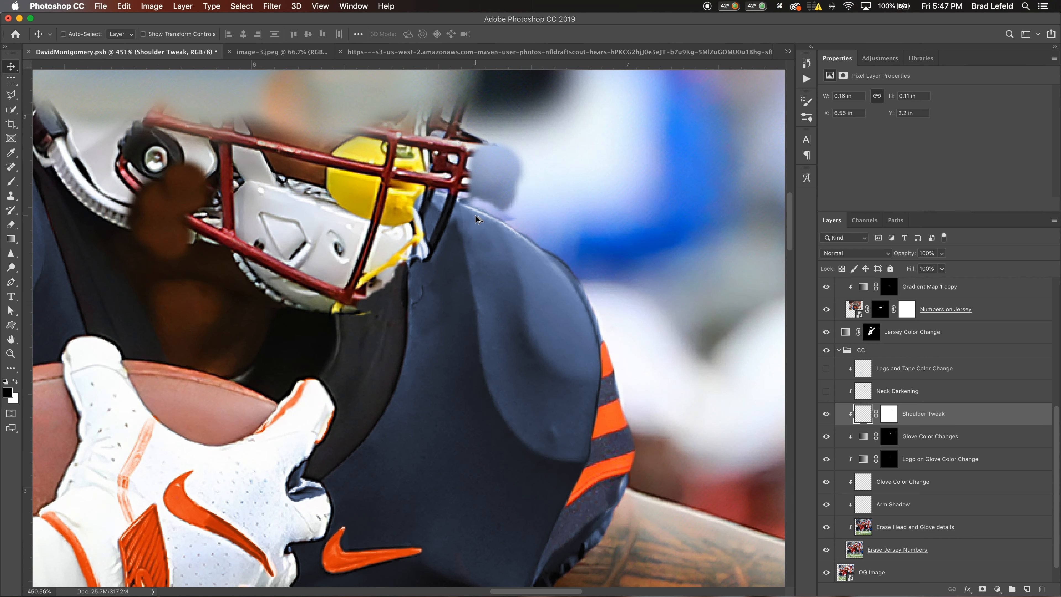
pyautogui.click(826, 414)
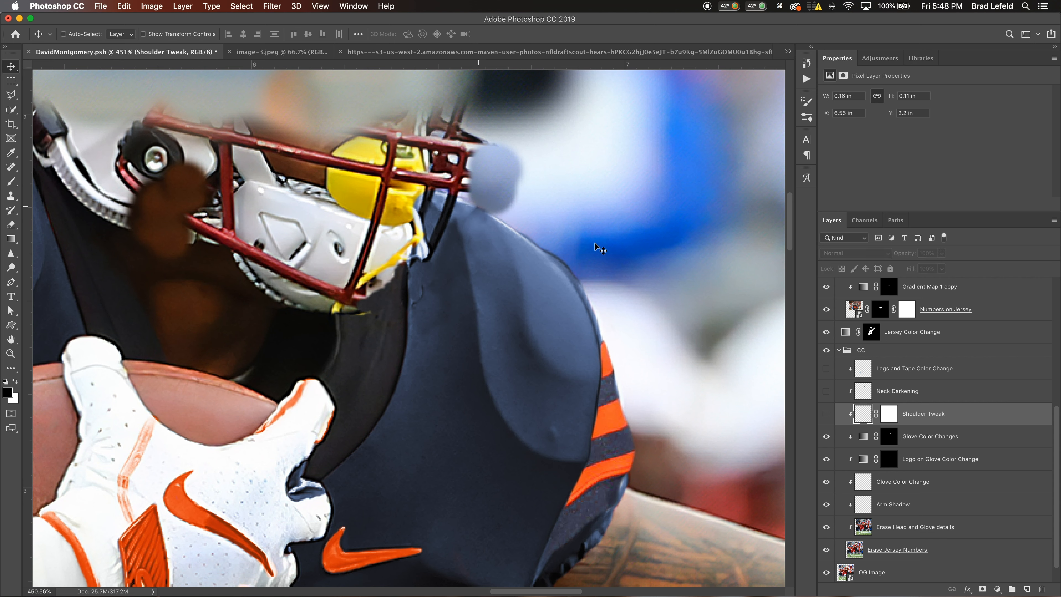
pyautogui.click(825, 415)
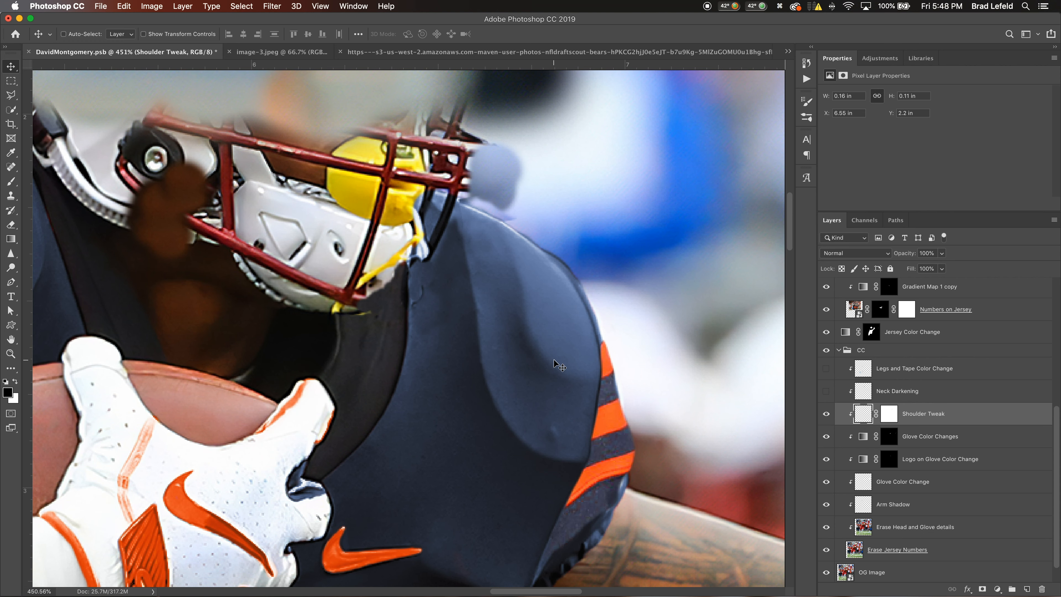
pyautogui.scroll(-10, 534, 336)
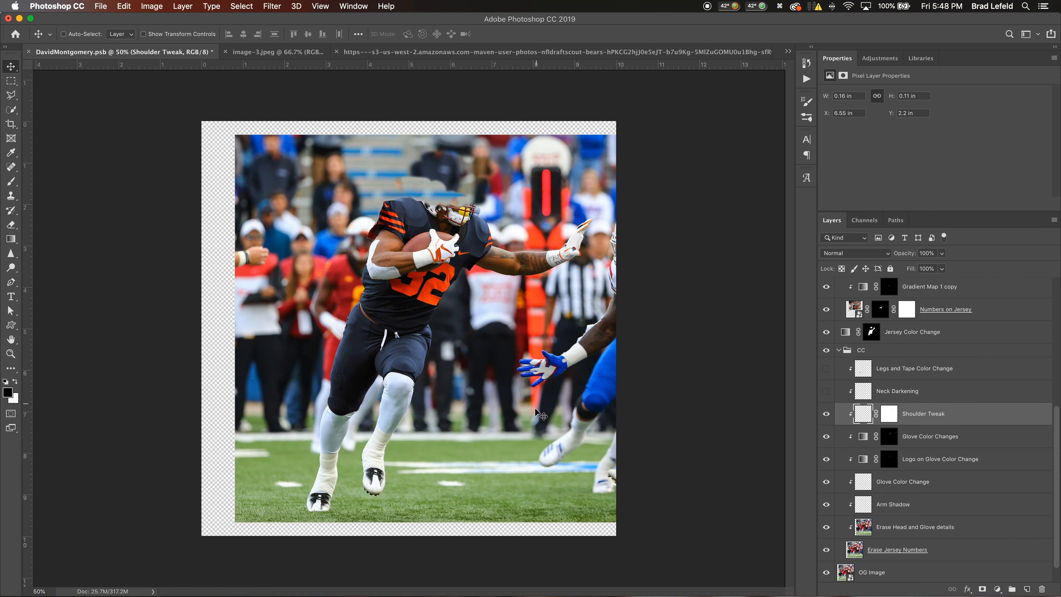
# Make the Neck Darkening and Legs and Tape Color Change layers visible, and expand and show the Head Swap group with its Head Swap layer
pyautogui.click(826, 370)
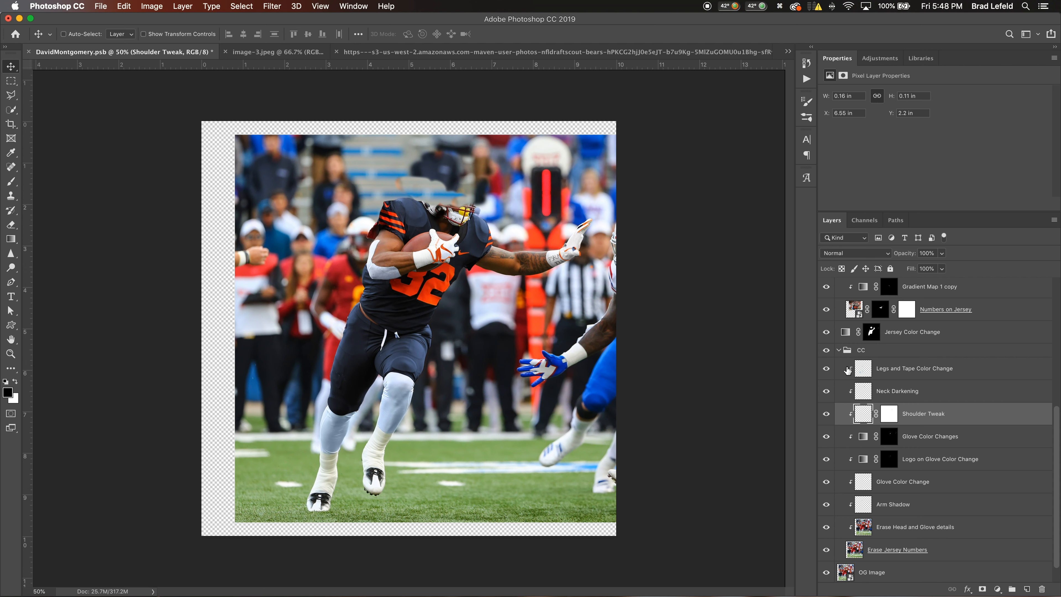
pyautogui.scroll(6, 827, 392)
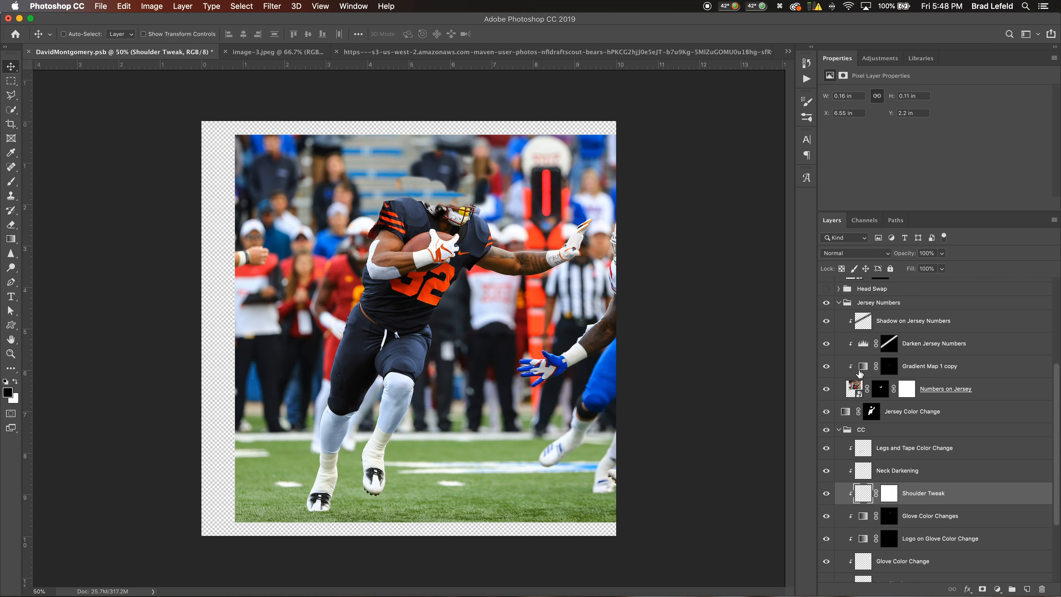
pyautogui.click(826, 328)
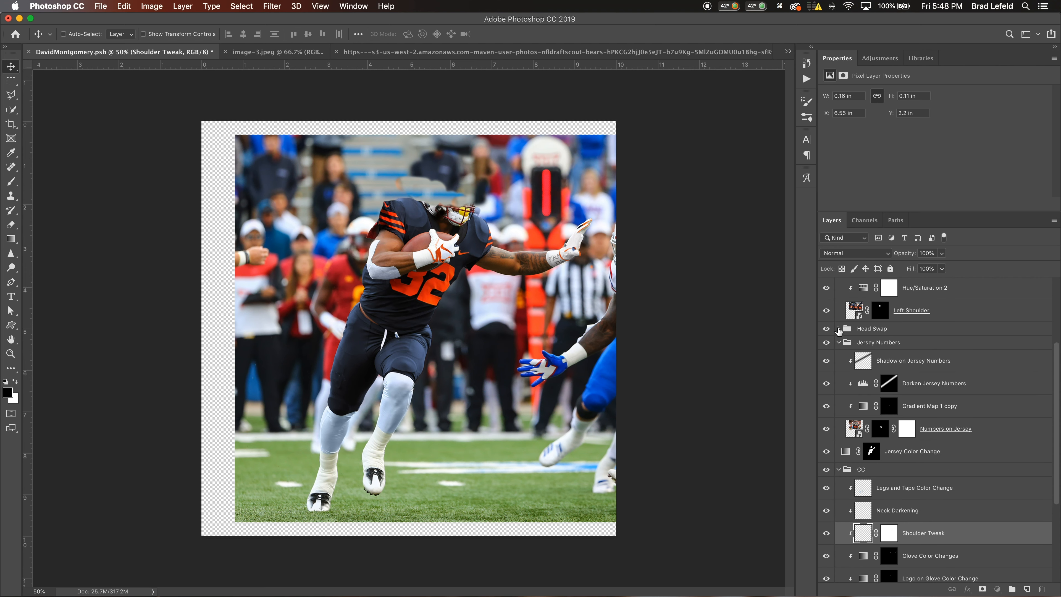
pyautogui.click(839, 328)
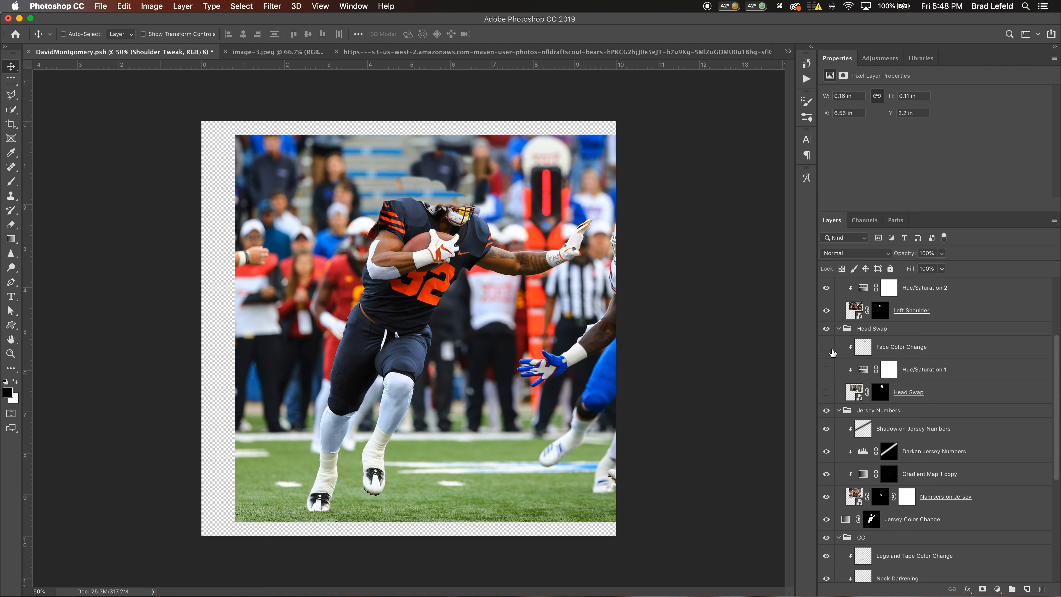
pyautogui.click(827, 393)
pyautogui.click(827, 392)
pyautogui.click(827, 348)
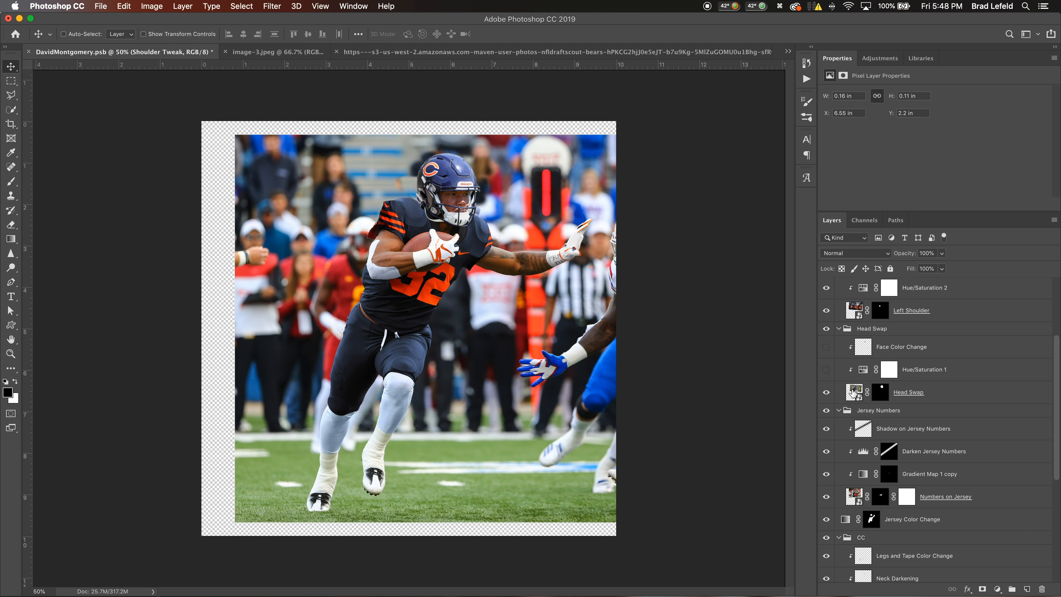
pyautogui.click(853, 393)
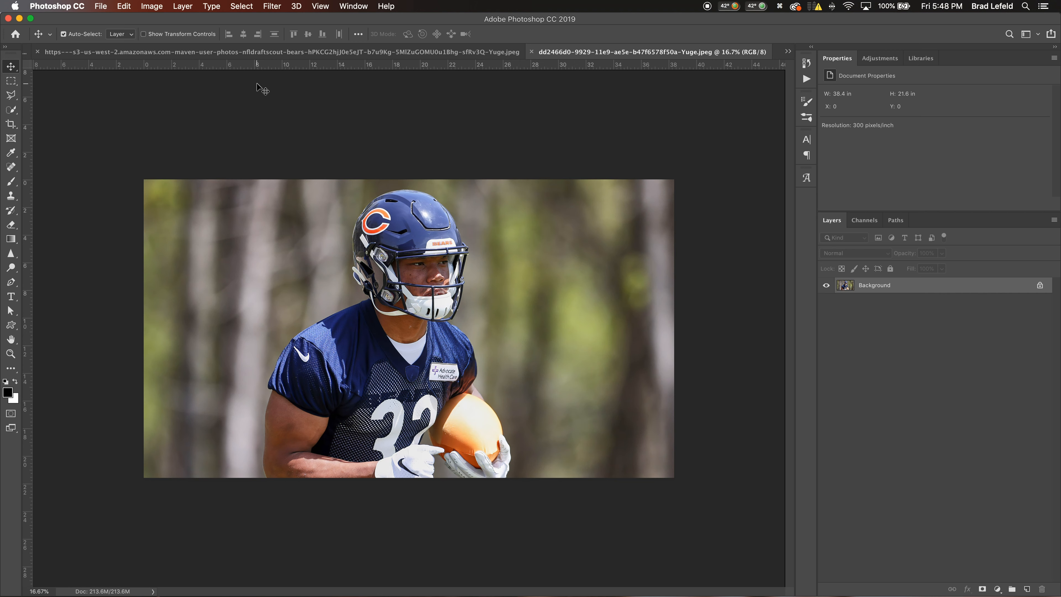
pyautogui.press('super+w')
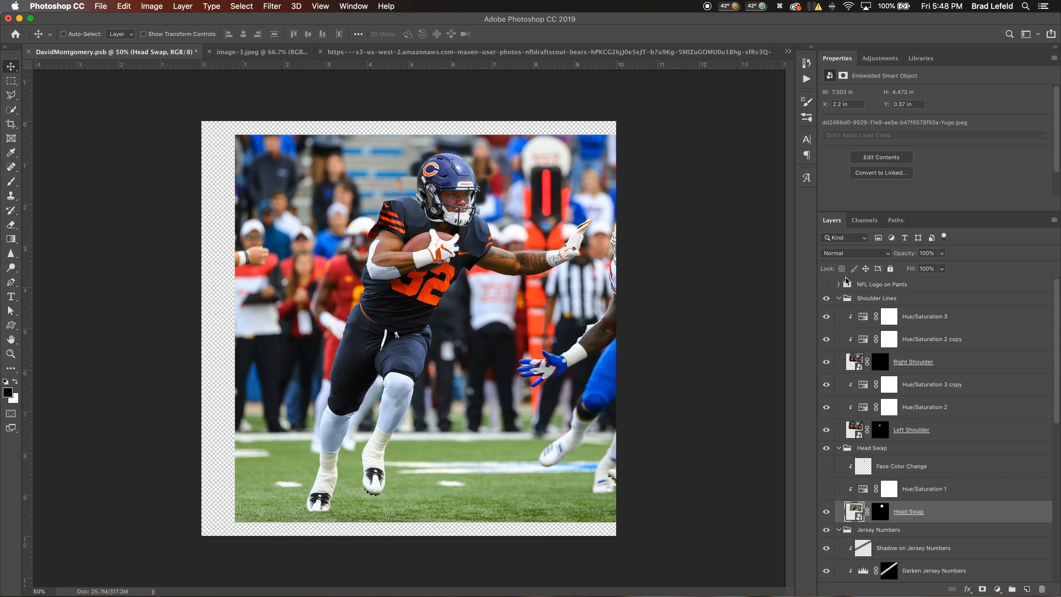
# Make the Hue/Saturation 1 and Face Color Change layers in the Head Swap group visible
pyautogui.click(925, 493)
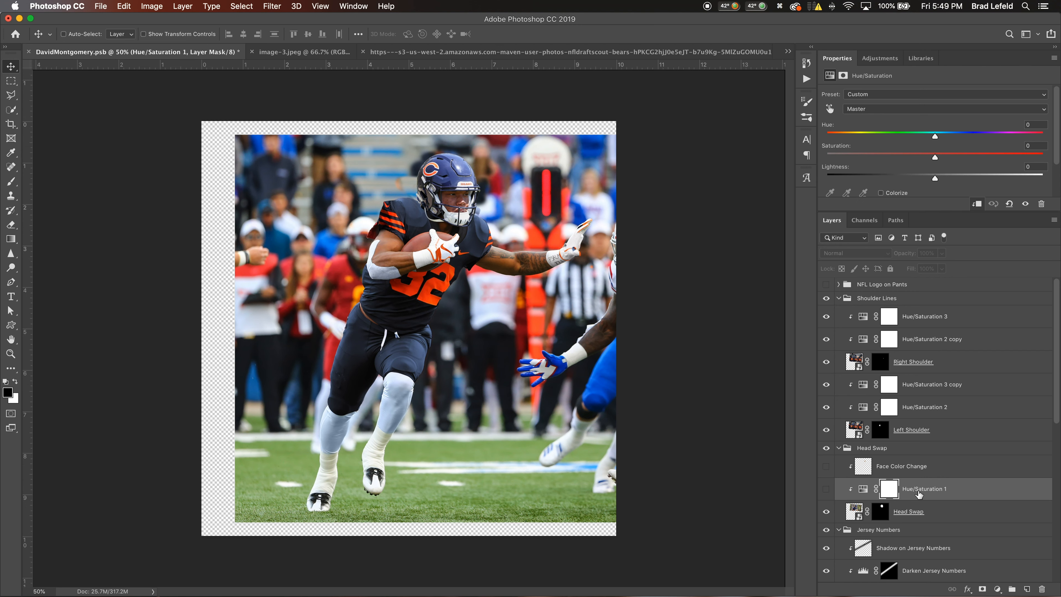
pyautogui.click(827, 490)
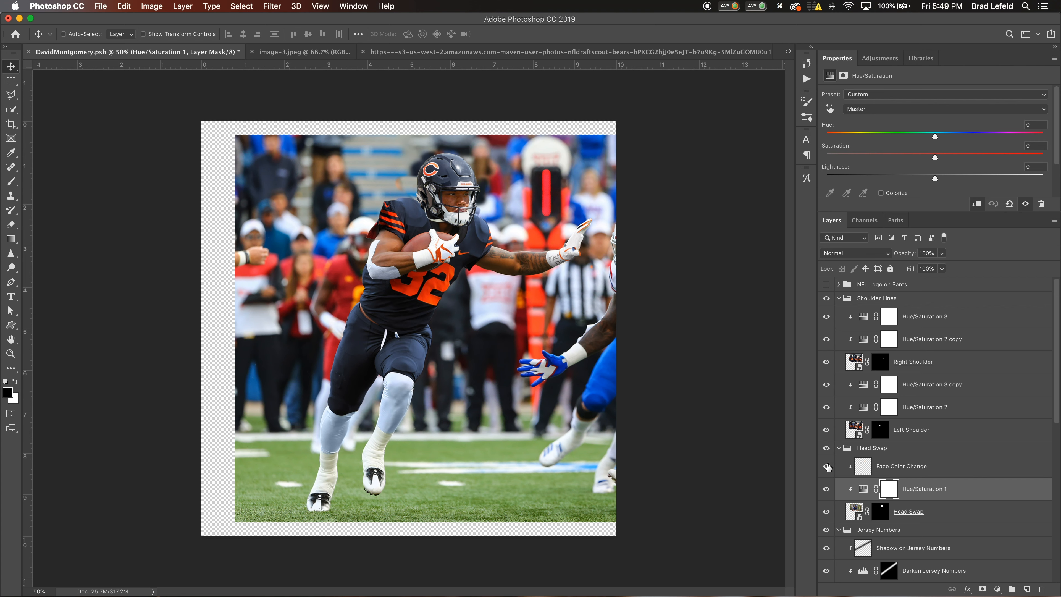
pyautogui.click(885, 471)
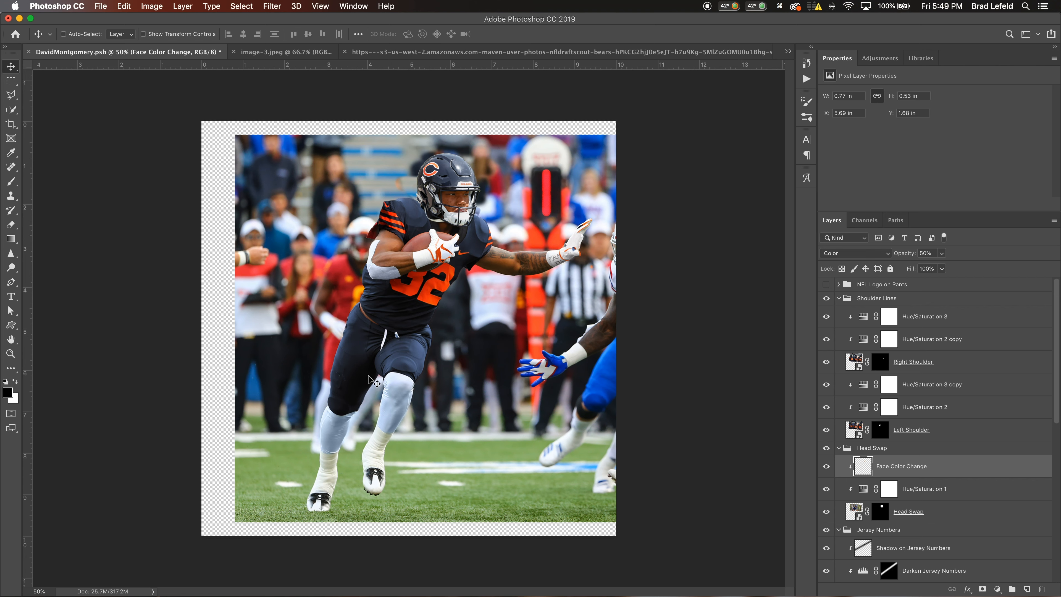
# Check the Neck Darkening layer in the CC group, and expand and show the NFL Logo on Pants group
pyautogui.scroll(-6, 950, 417)
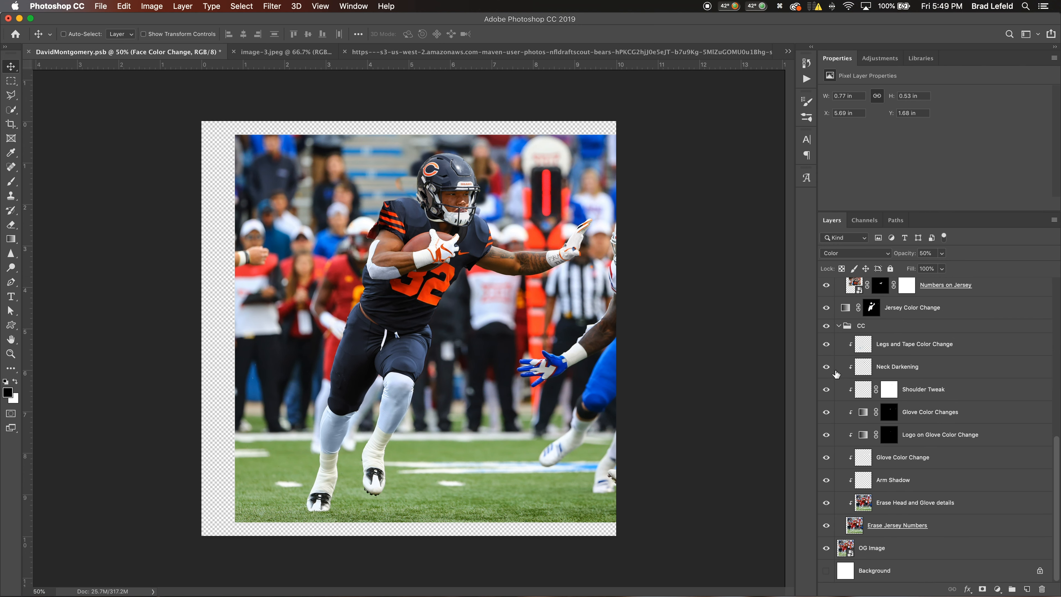
pyautogui.click(826, 368)
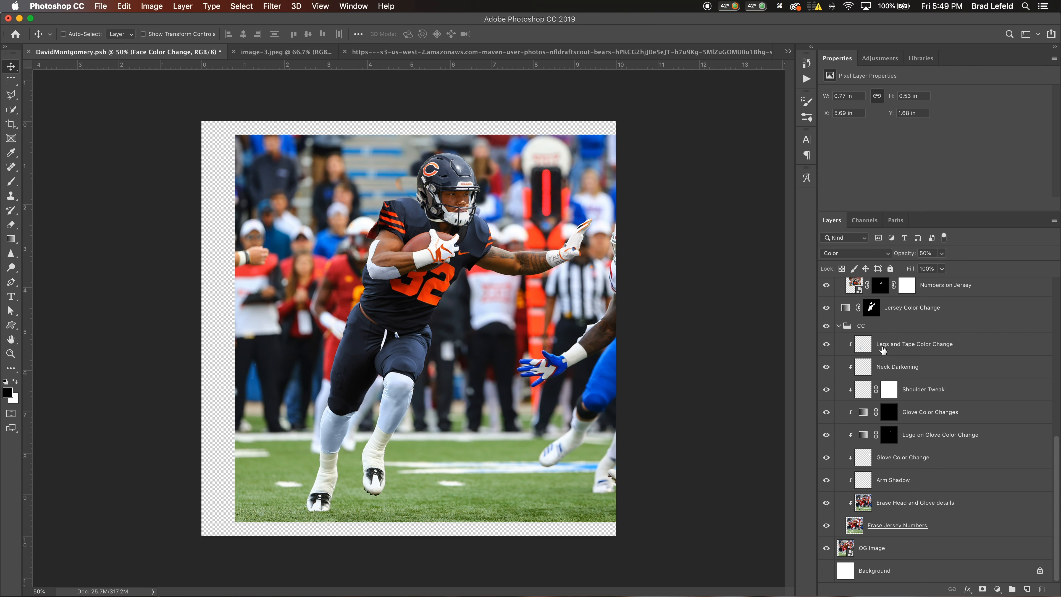
pyautogui.scroll(10, 882, 349)
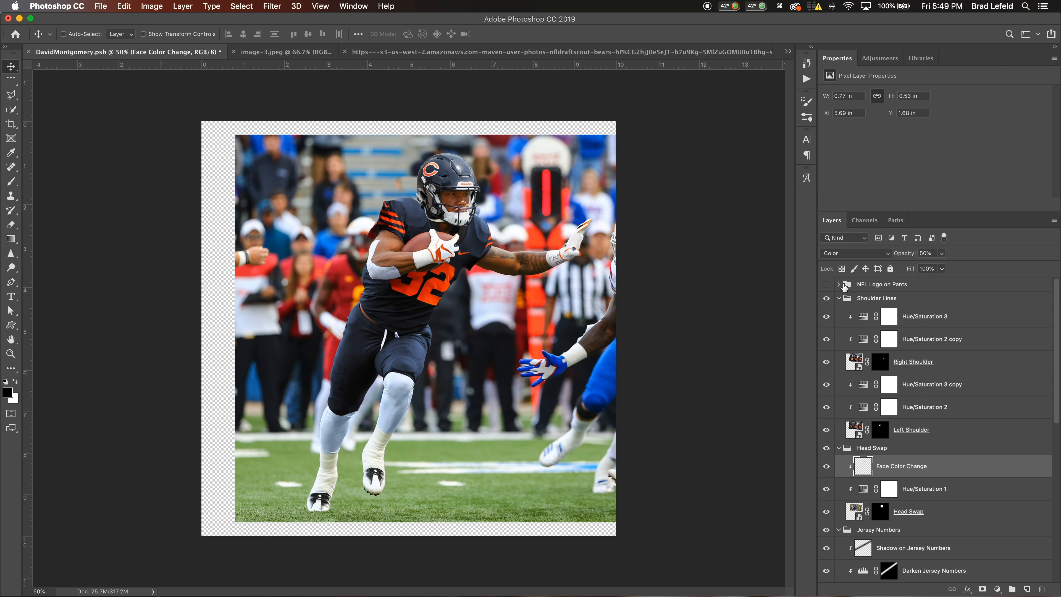
pyautogui.click(839, 285)
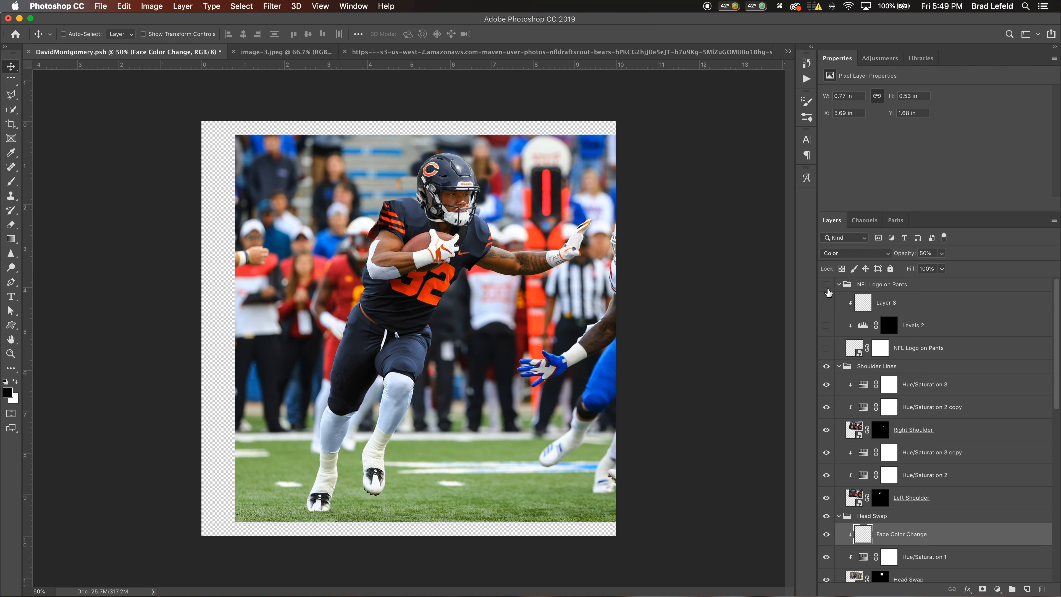
pyautogui.click(826, 286)
pyautogui.scroll(-10, 989, 308)
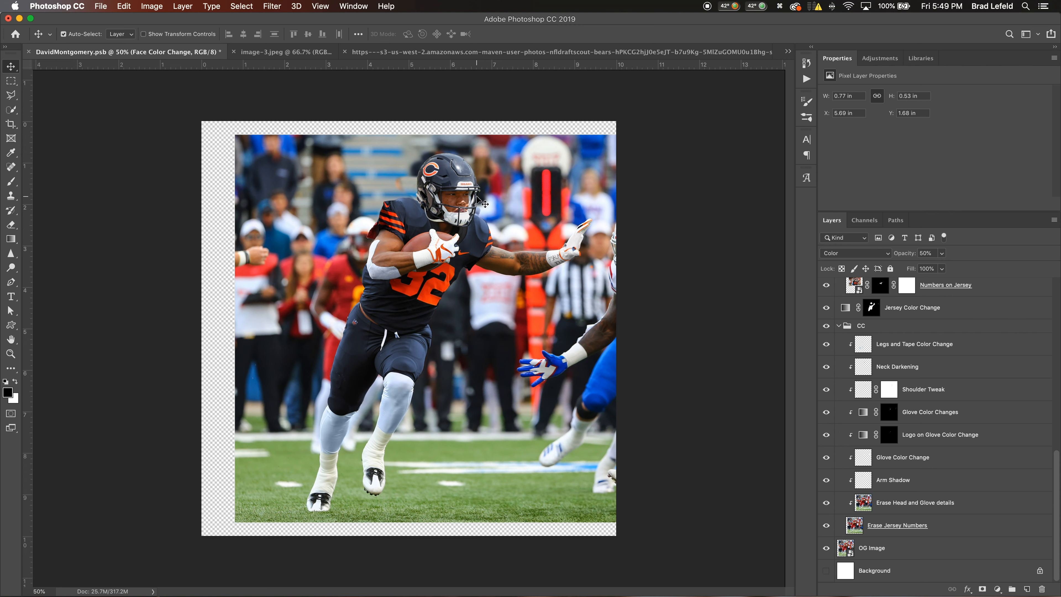
# Switch to the clipped David Montgomery PSD document, make the Montgomery Edited layer visible, and compare the player with and without it
pyautogui.press('shift+super+grave')
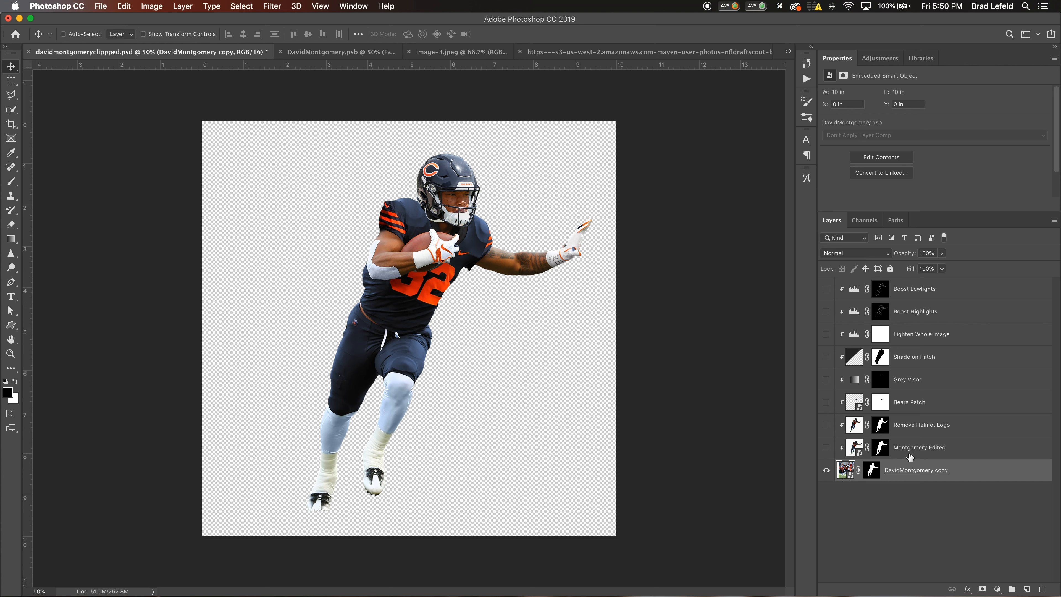
pyautogui.click(854, 447)
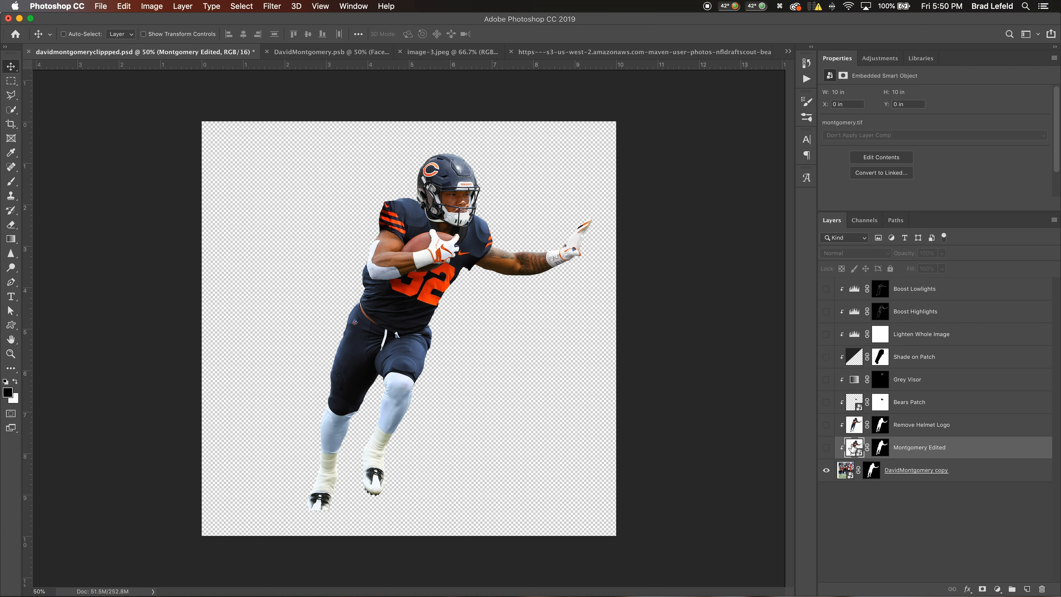
pyautogui.click(826, 447)
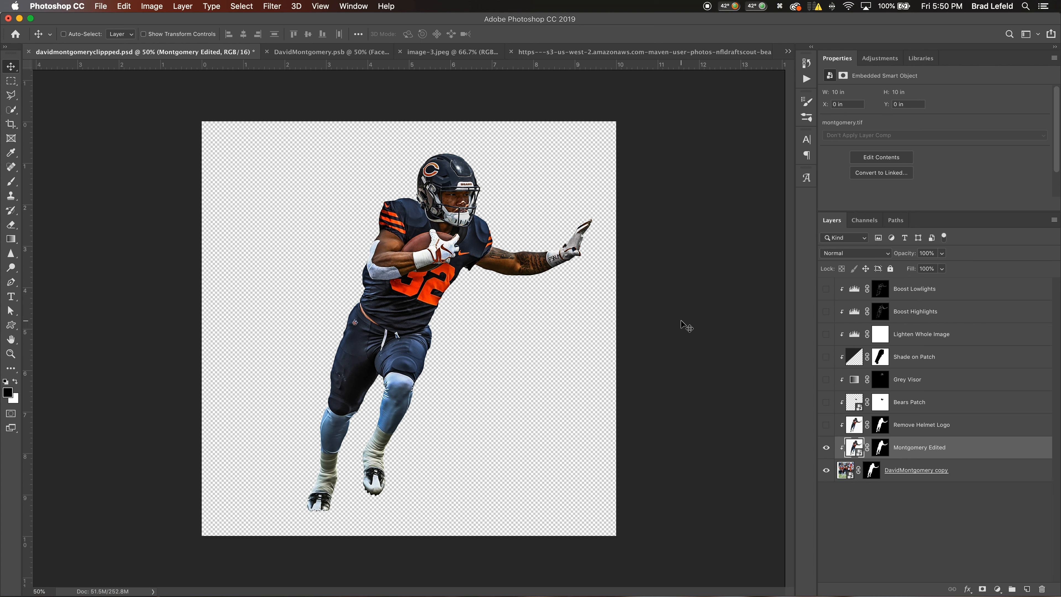
pyautogui.click(826, 448)
pyautogui.click(826, 449)
# Make the Remove Helmet Logo, Bears Patch and Grey Visor layers visible
pyautogui.click(903, 427)
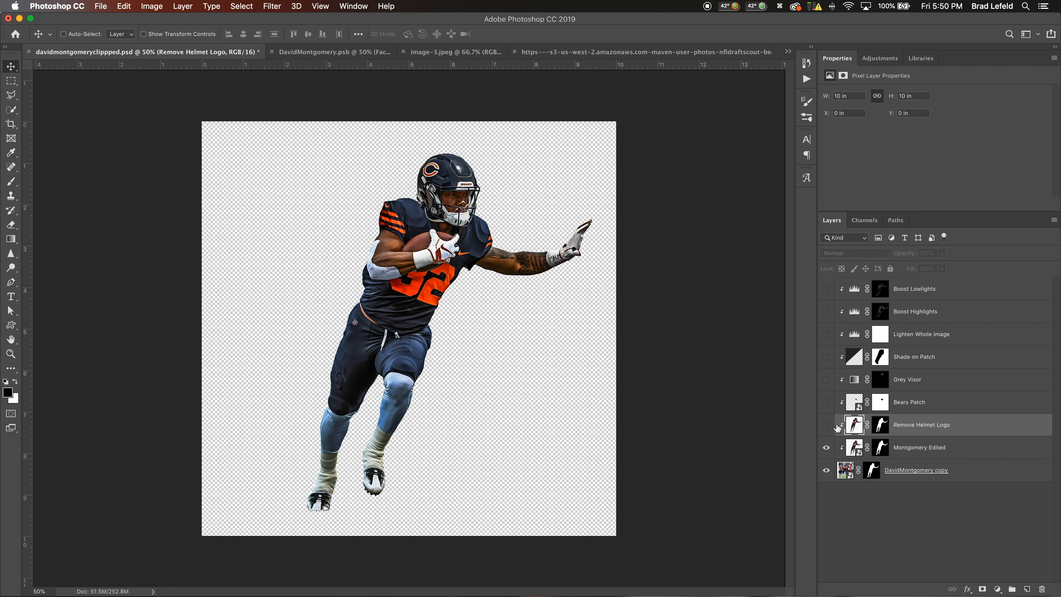
pyautogui.click(826, 426)
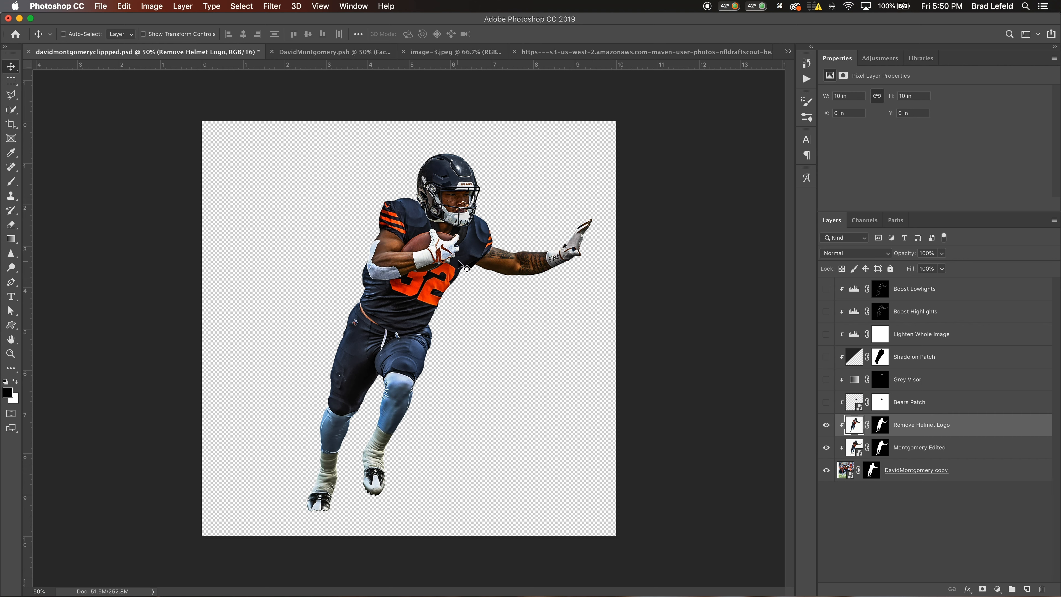
pyautogui.click(826, 402)
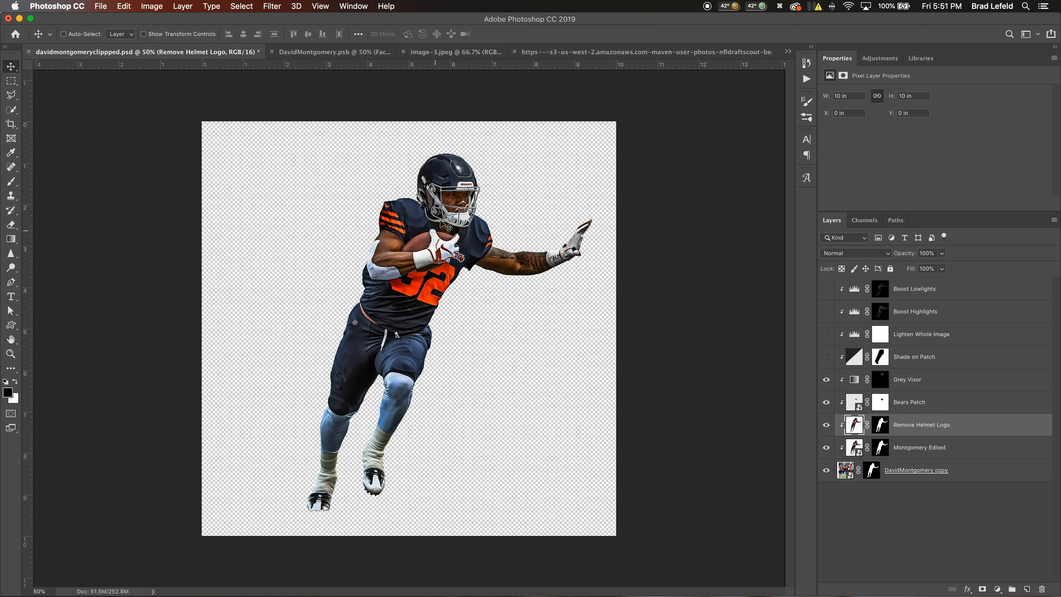
# Inspect the Grey Visor gradient map and make the Shade on Patch layer visible
pyautogui.click(916, 381)
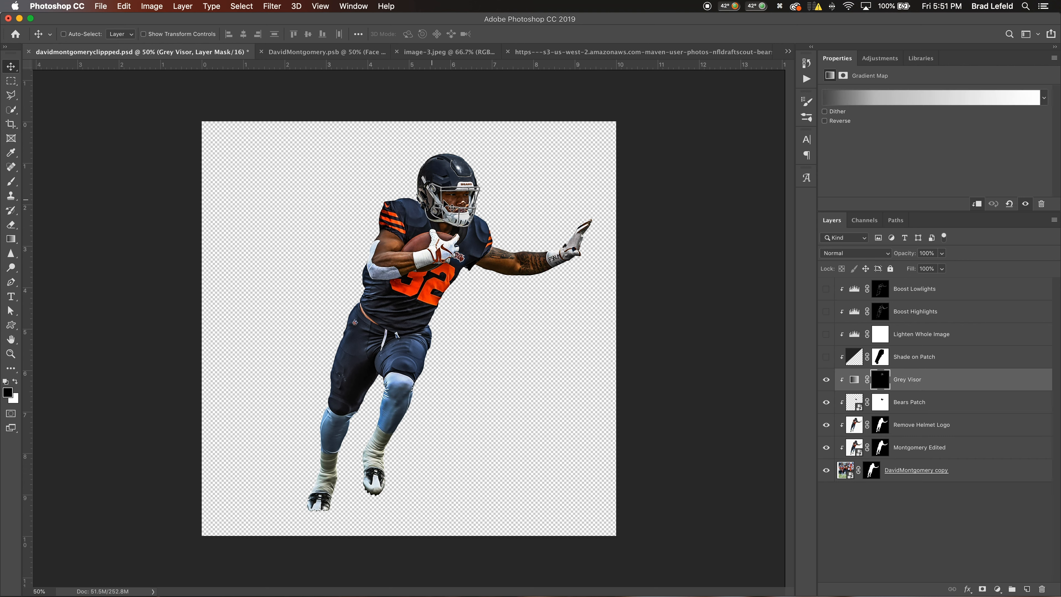
pyautogui.click(912, 362)
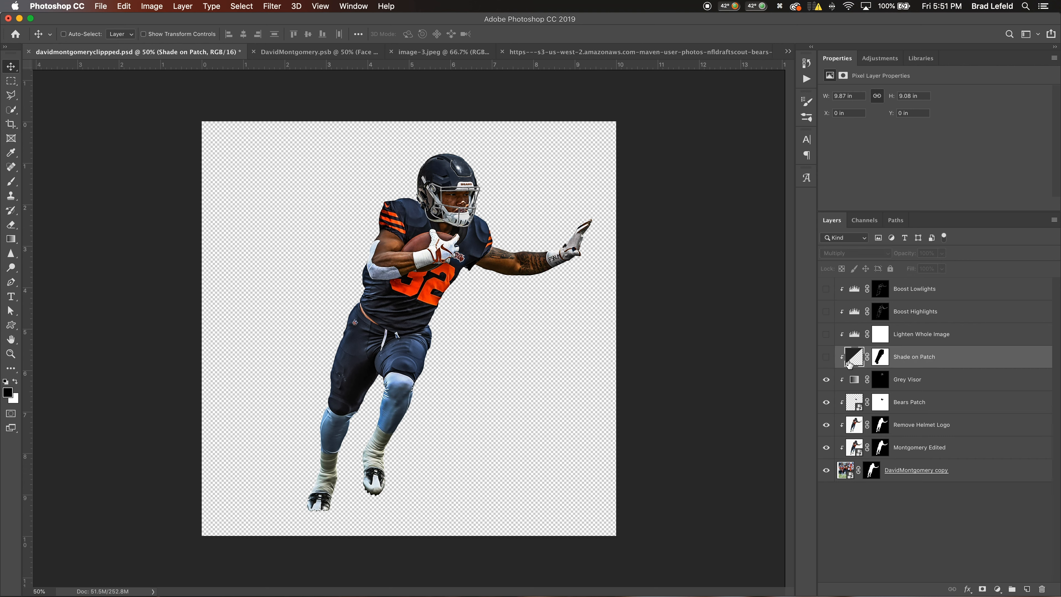
pyautogui.click(826, 357)
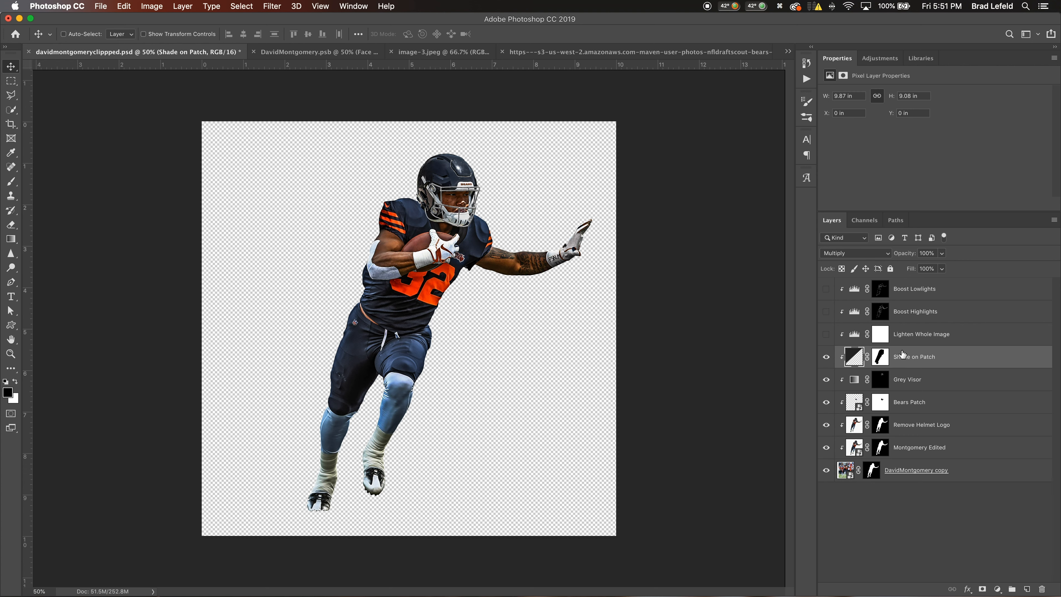
# Make the Lighten Whole Image, Boost Highlights and Boost Lowlights levels layers visible
pyautogui.click(838, 339)
pyautogui.click(826, 334)
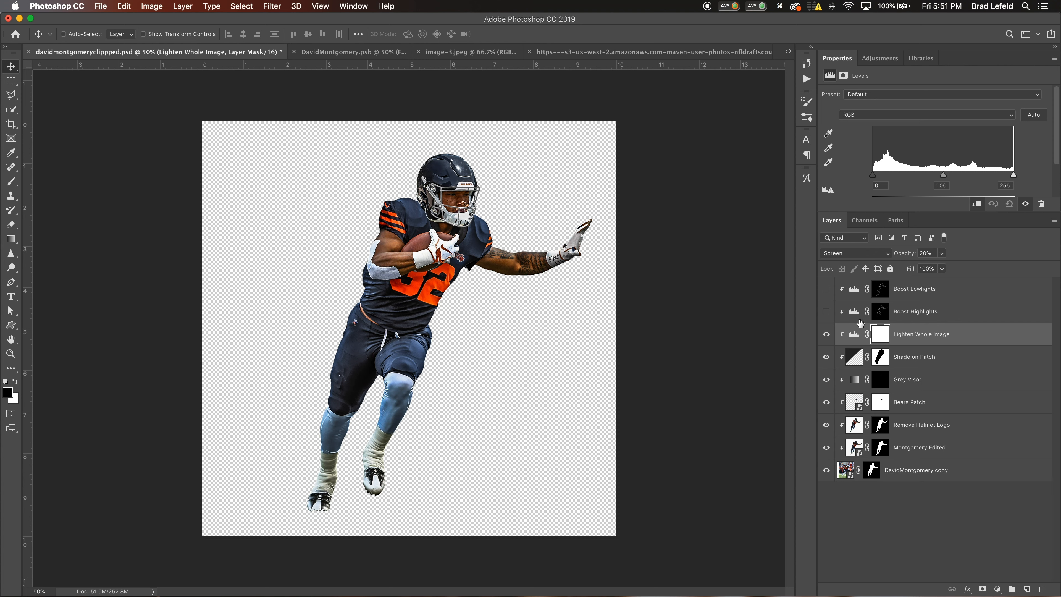
pyautogui.click(904, 313)
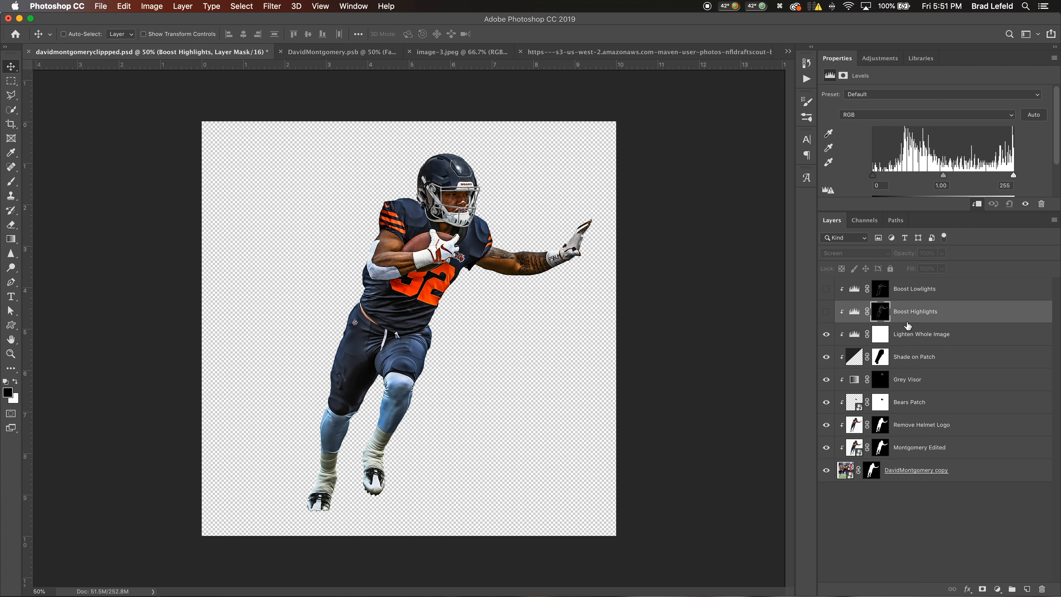
pyautogui.click(826, 313)
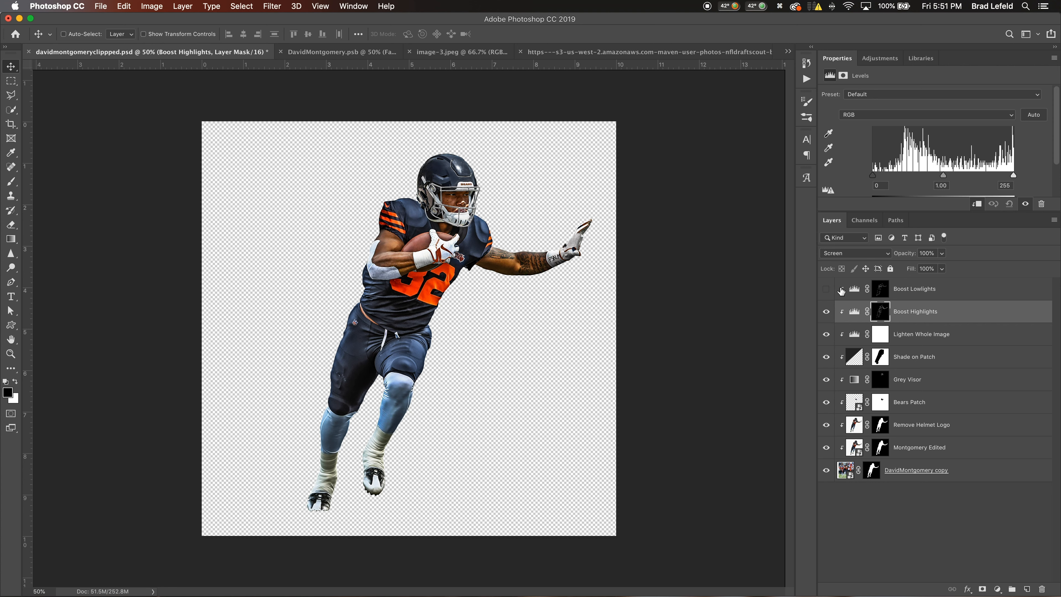
pyautogui.click(826, 290)
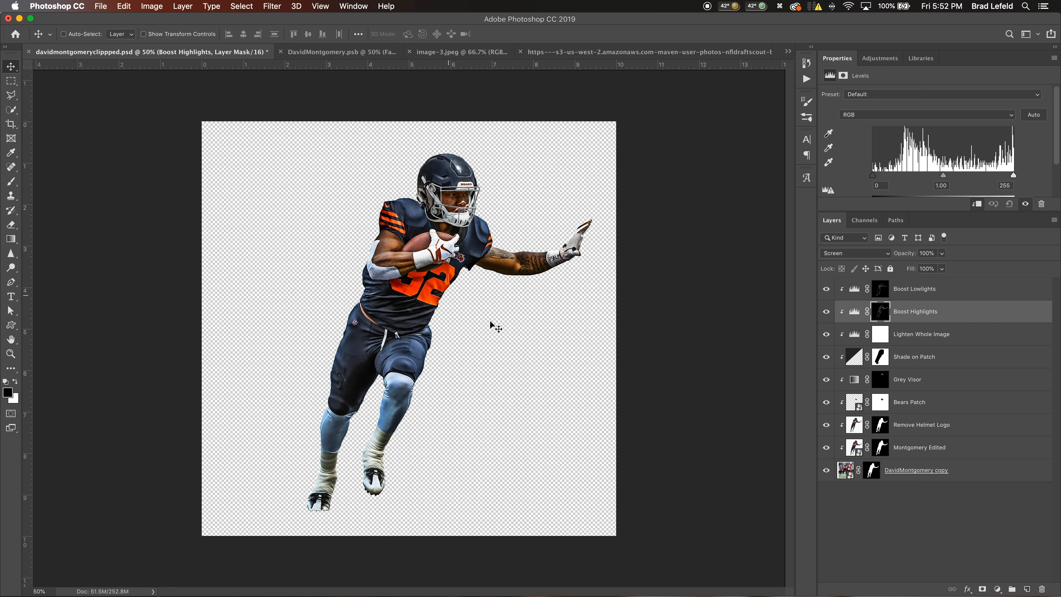
# Switch to the DavidMontgomeryDesign.psb document, hide the flattened DavidMontgomeryDesign layer and make the iStock-530810426 stadium background visible
pyautogui.press('shift+super+grave')
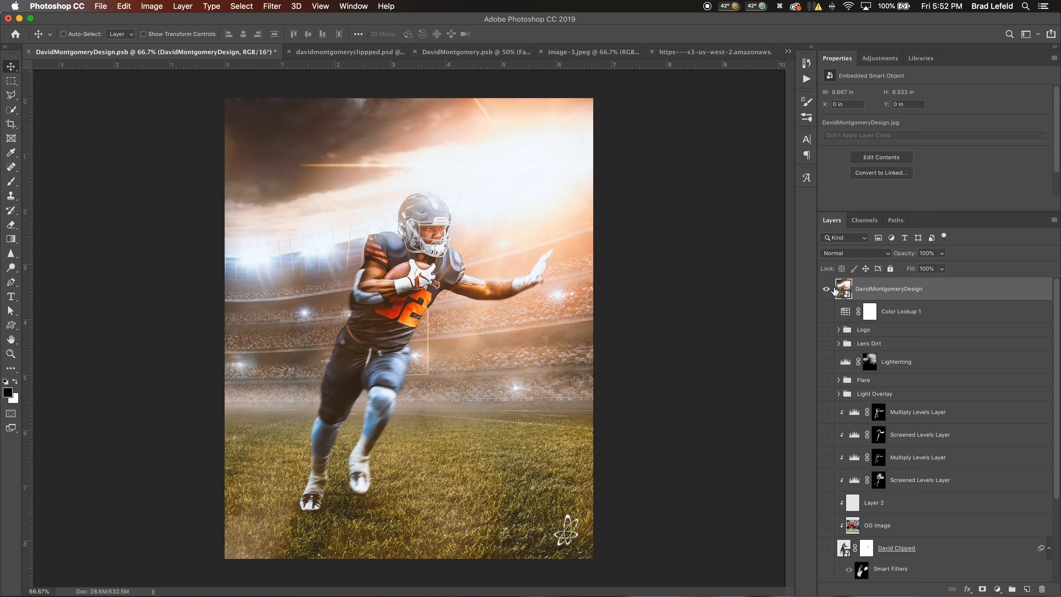
pyautogui.click(826, 288)
pyautogui.scroll(-1, 829, 330)
pyautogui.scroll(-5, 829, 330)
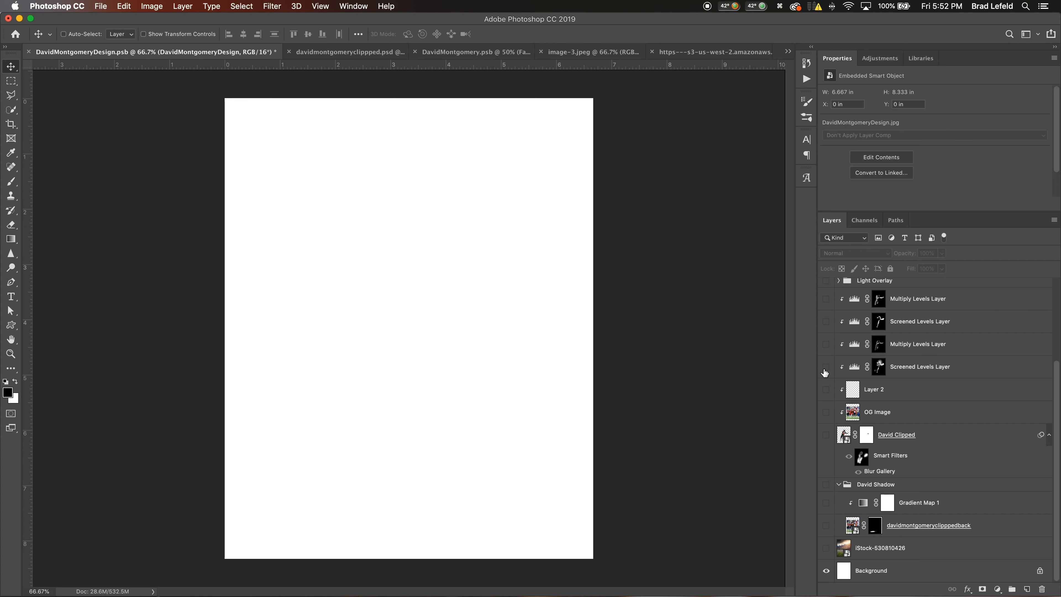
pyautogui.click(826, 548)
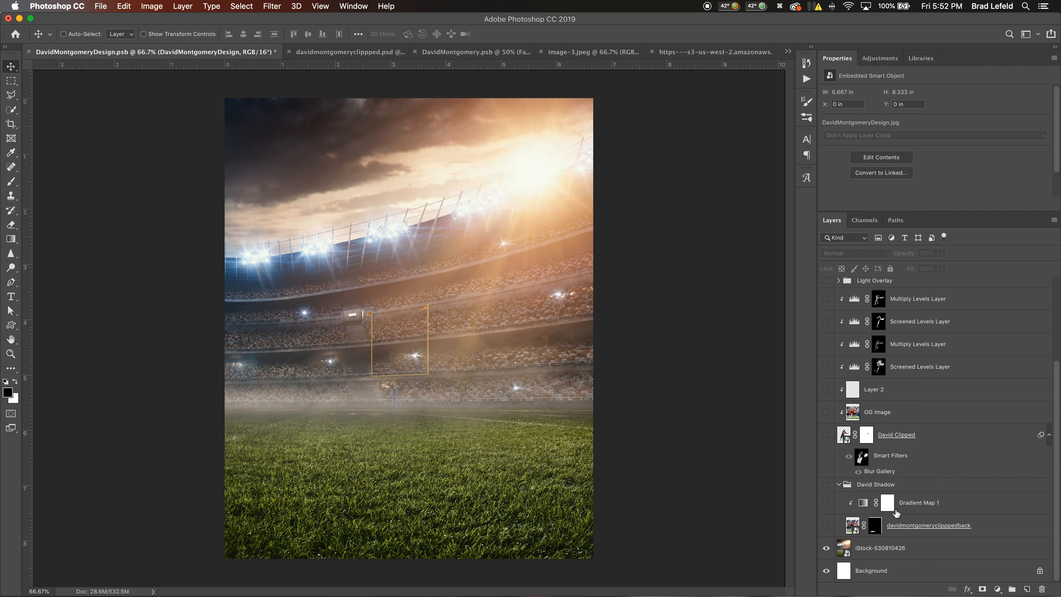
pyautogui.click(826, 436)
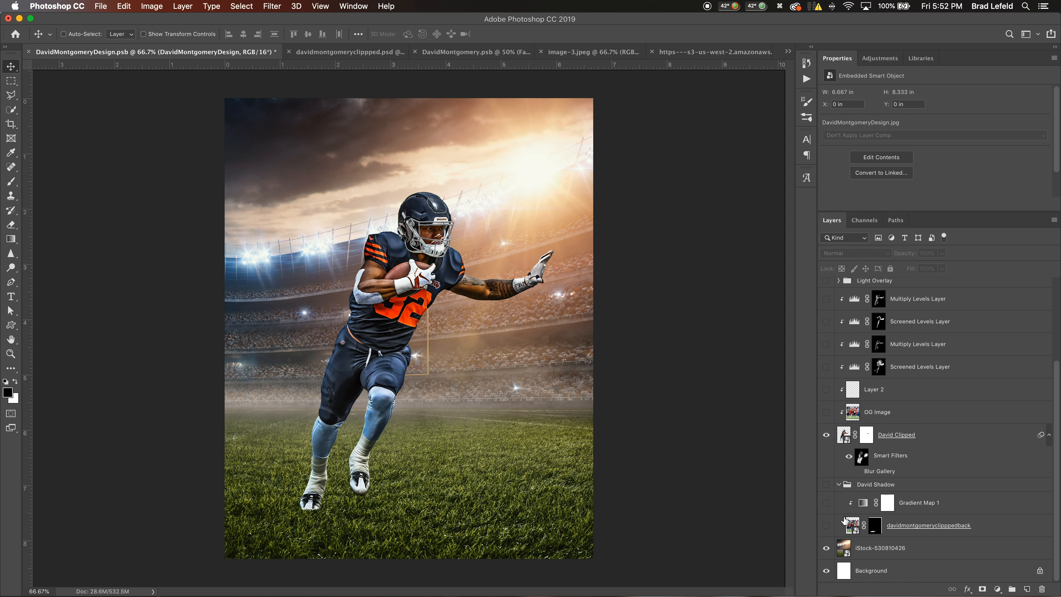
pyautogui.click(826, 526)
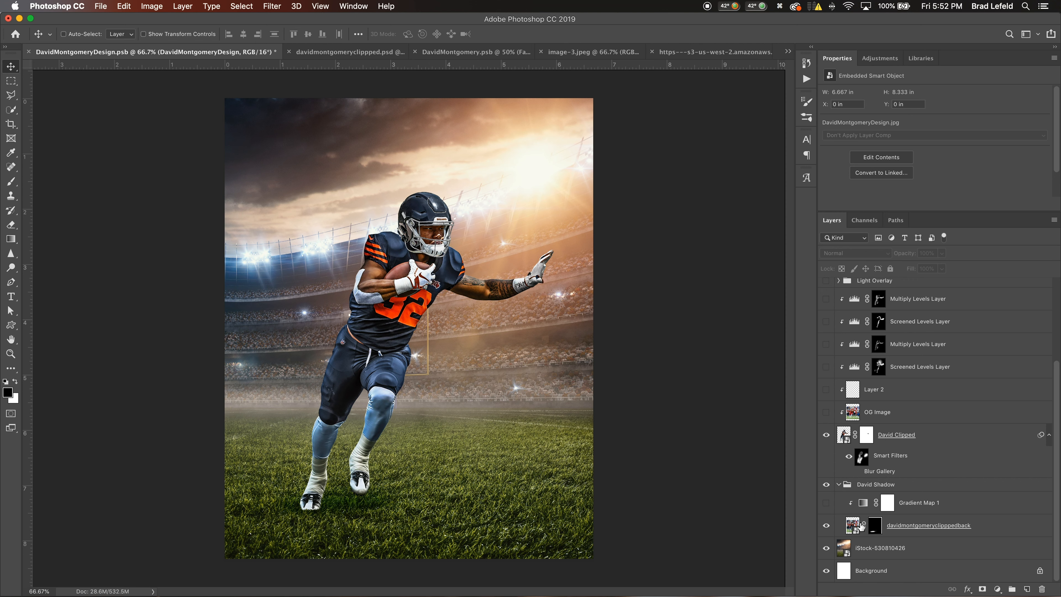
pyautogui.click(867, 528)
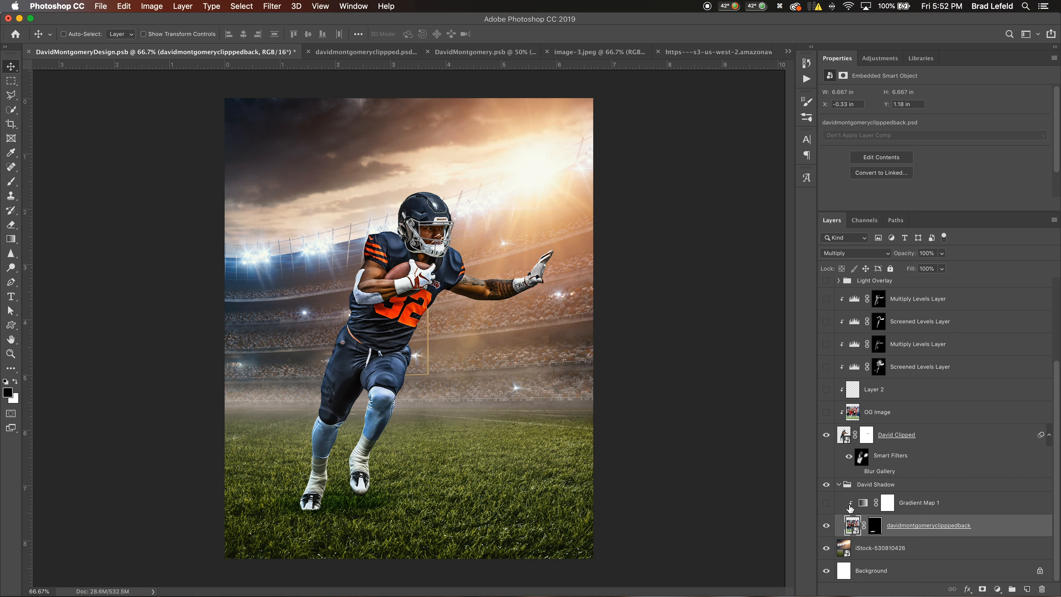
pyautogui.click(935, 504)
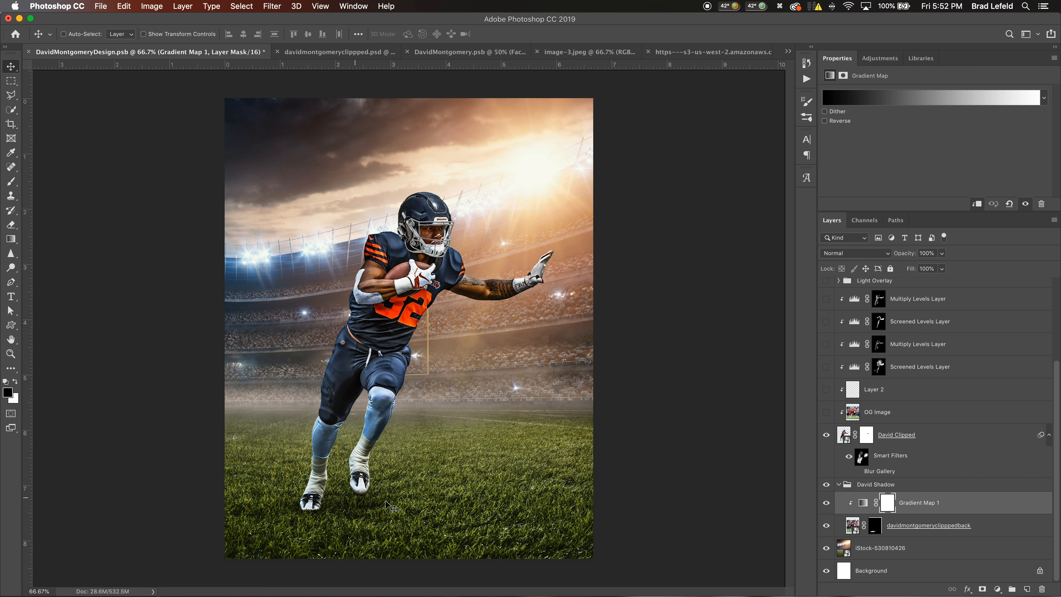
# Turn on the Blur Gallery smart filter on David Clipped and compare the edited player with the OG Image layer
pyautogui.click(859, 472)
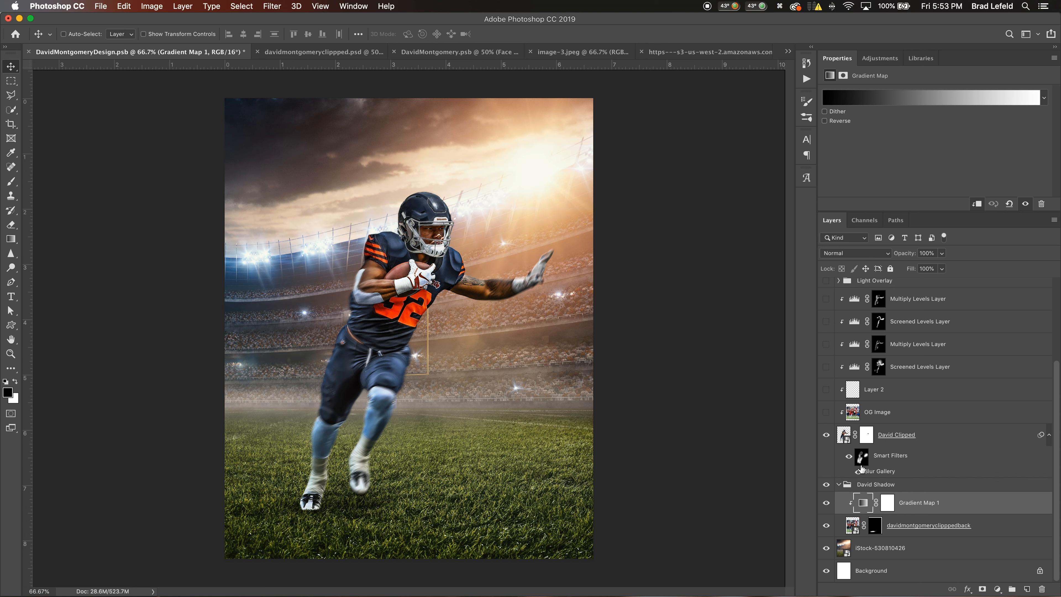
pyautogui.scroll(3, 834, 454)
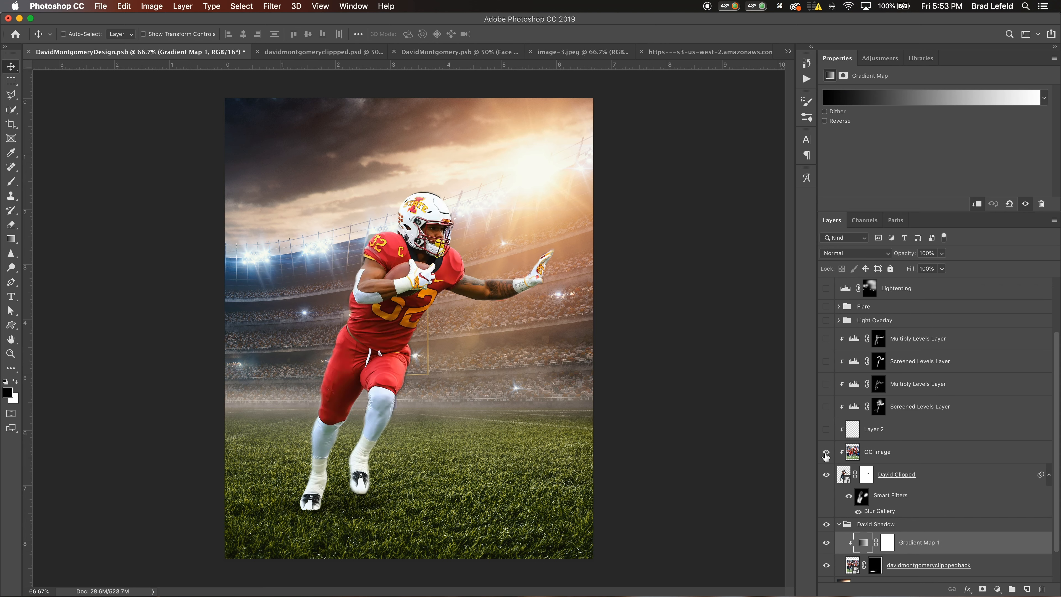
pyautogui.click(825, 454)
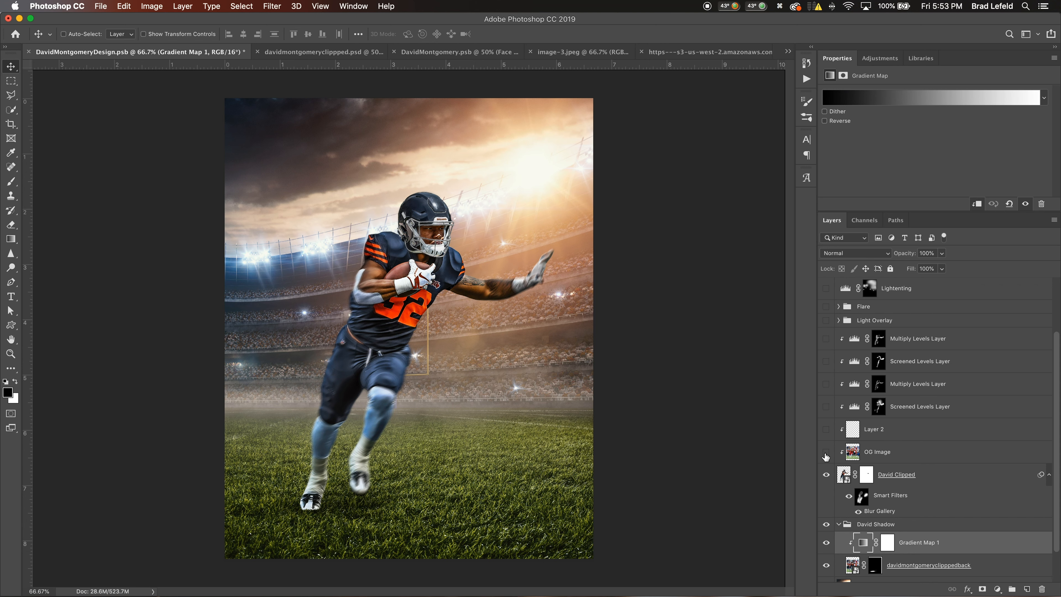
pyautogui.click(825, 453)
pyautogui.click(826, 454)
pyautogui.scroll(3, 864, 456)
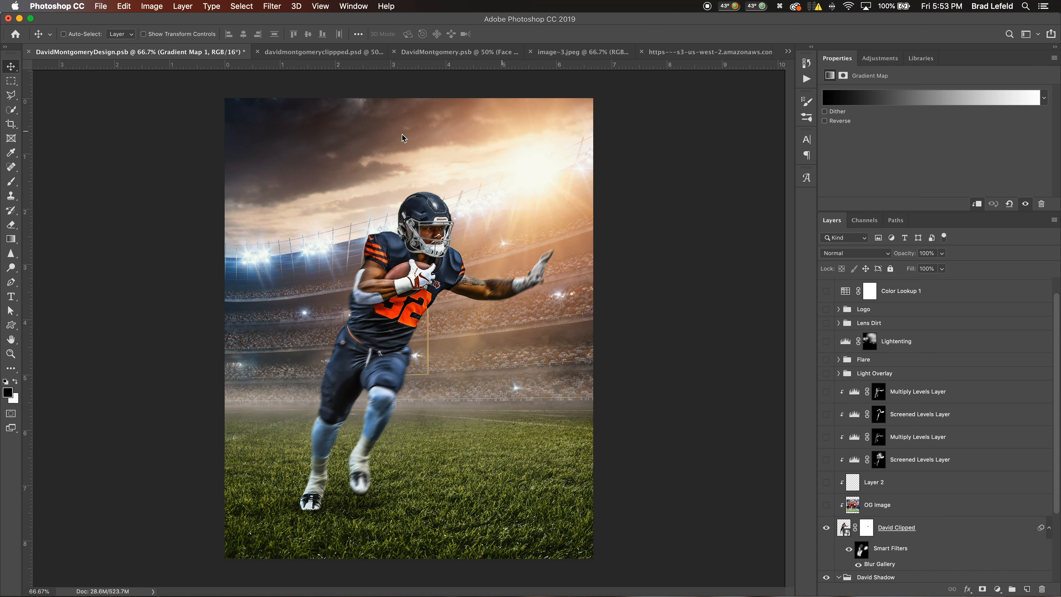
# Make Layer 2 and the Screened Levels Layer directly above it visible on the clipped player
pyautogui.click(874, 483)
pyautogui.click(826, 483)
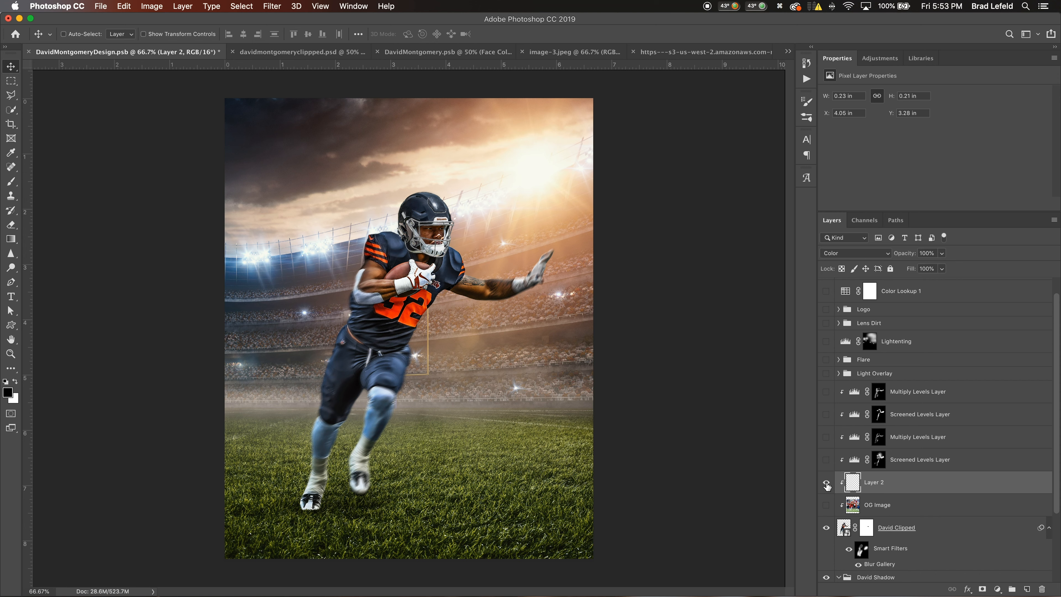
pyautogui.click(826, 484)
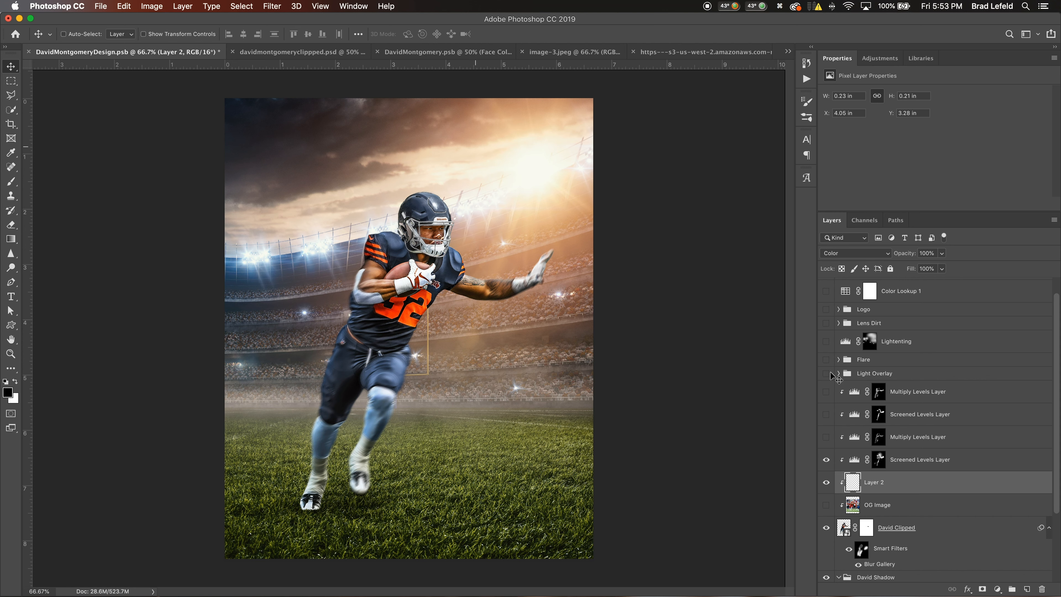
# Expand the Light Overlay group and make the group, its iStock-530810426 copy and Levels 1 layers visible
pyautogui.click(844, 376)
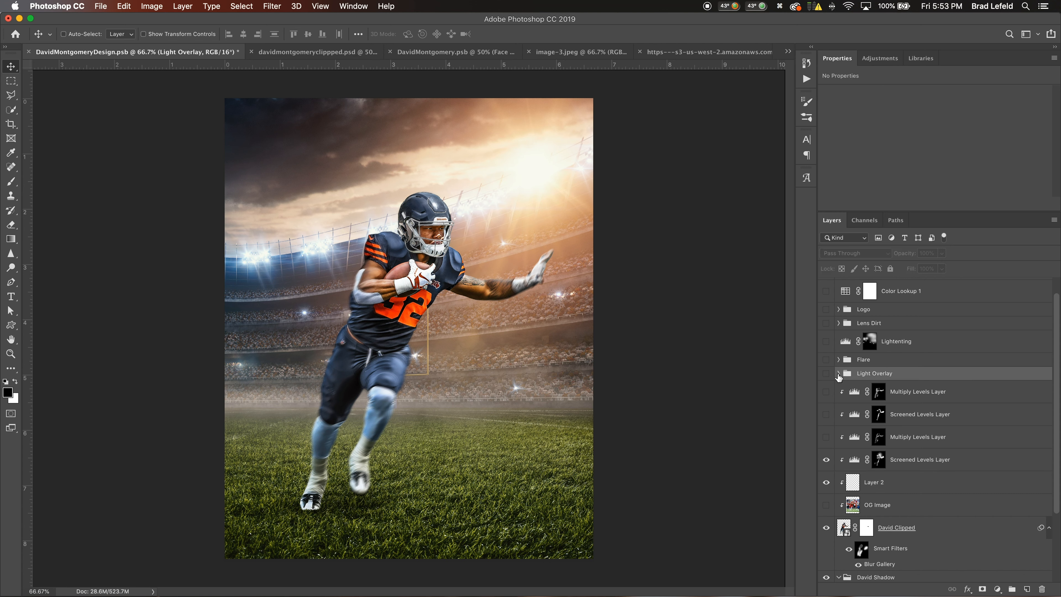
pyautogui.click(838, 373)
pyautogui.click(827, 374)
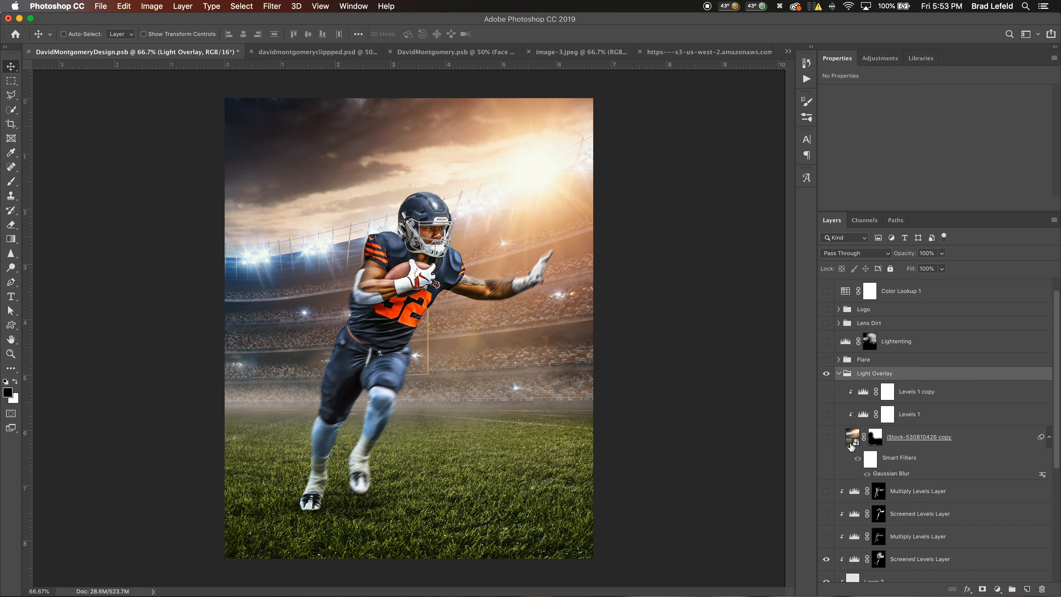
pyautogui.click(826, 438)
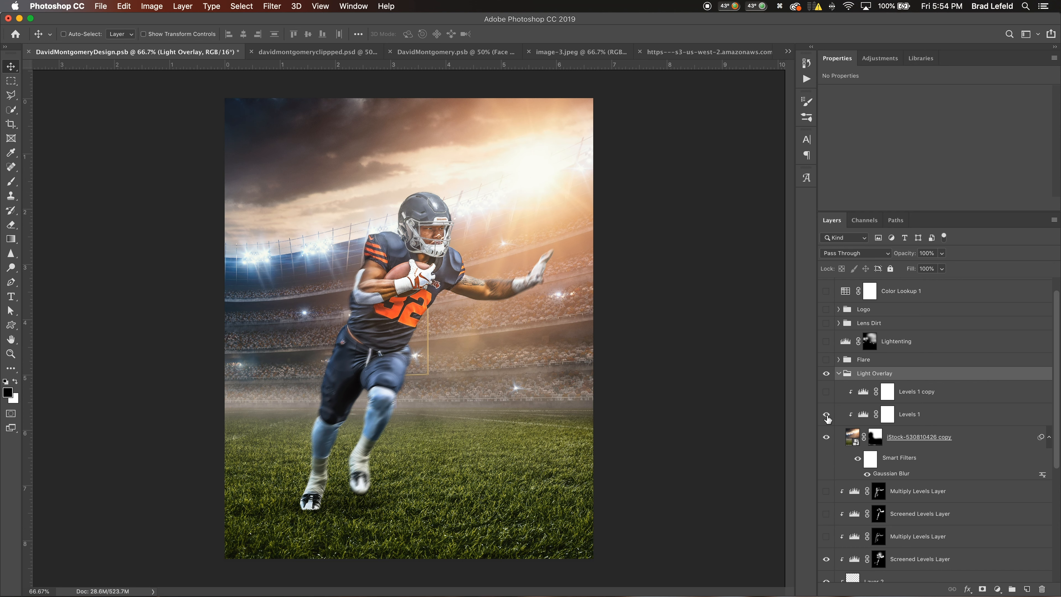
# Make the Levels 1 copy layer visible and compare its blend mode and levels settings with those of Levels 1
pyautogui.click(918, 414)
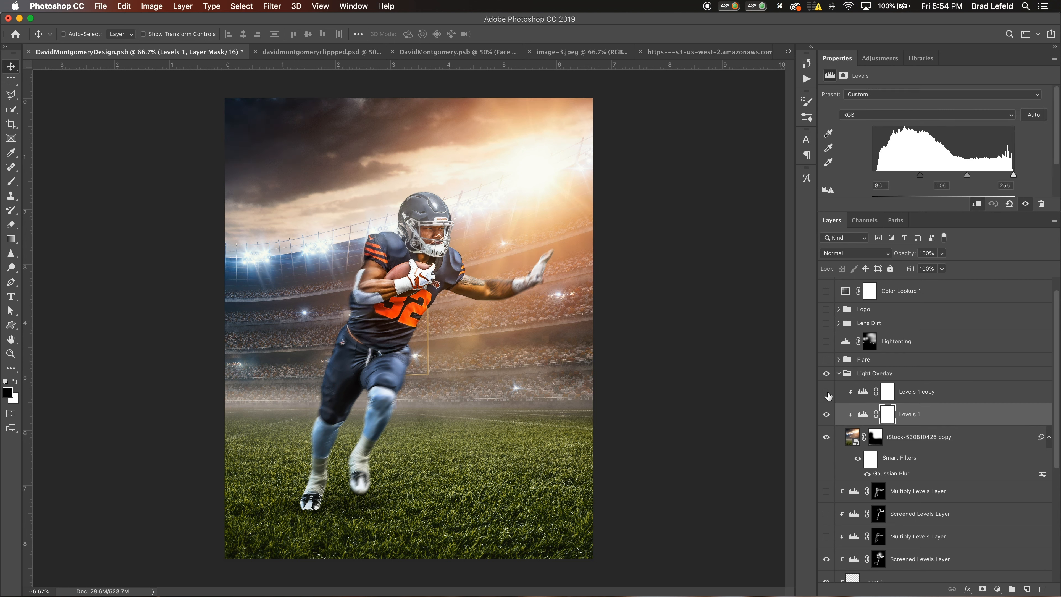
pyautogui.click(929, 395)
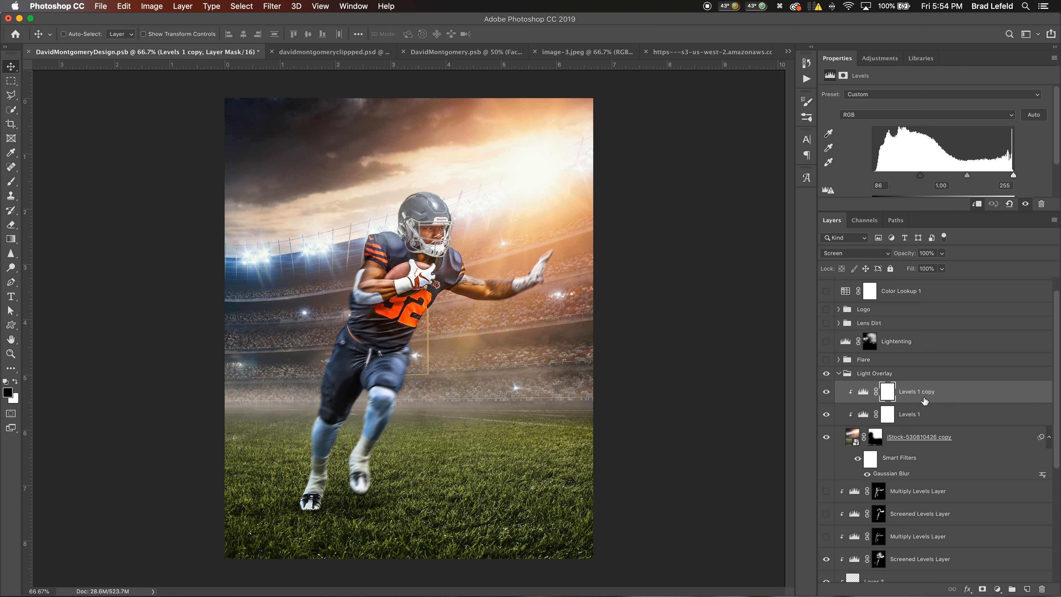
pyautogui.click(924, 418)
pyautogui.click(921, 401)
pyautogui.click(920, 414)
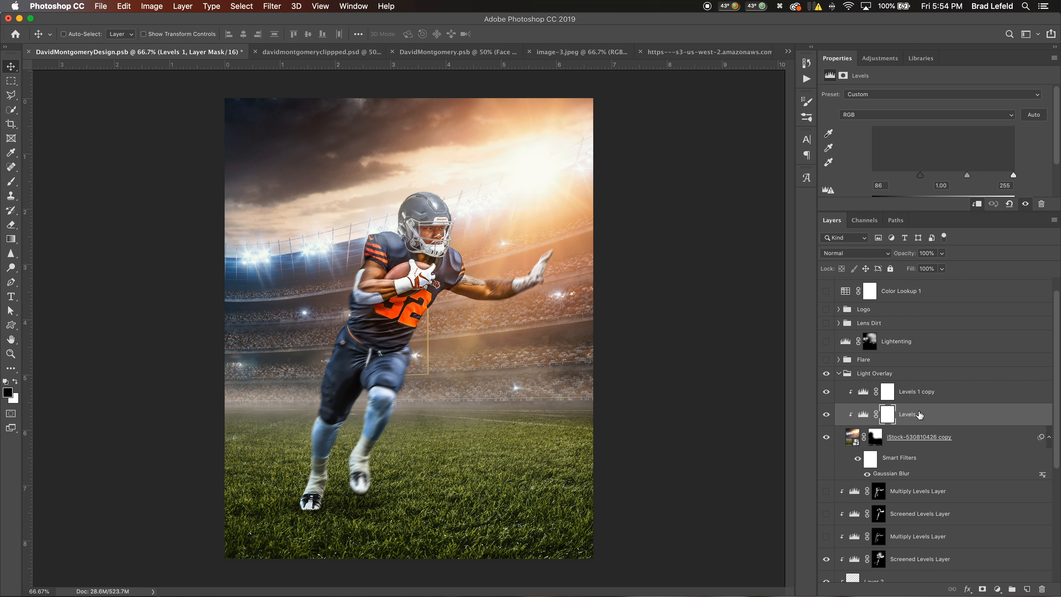
pyautogui.click(907, 396)
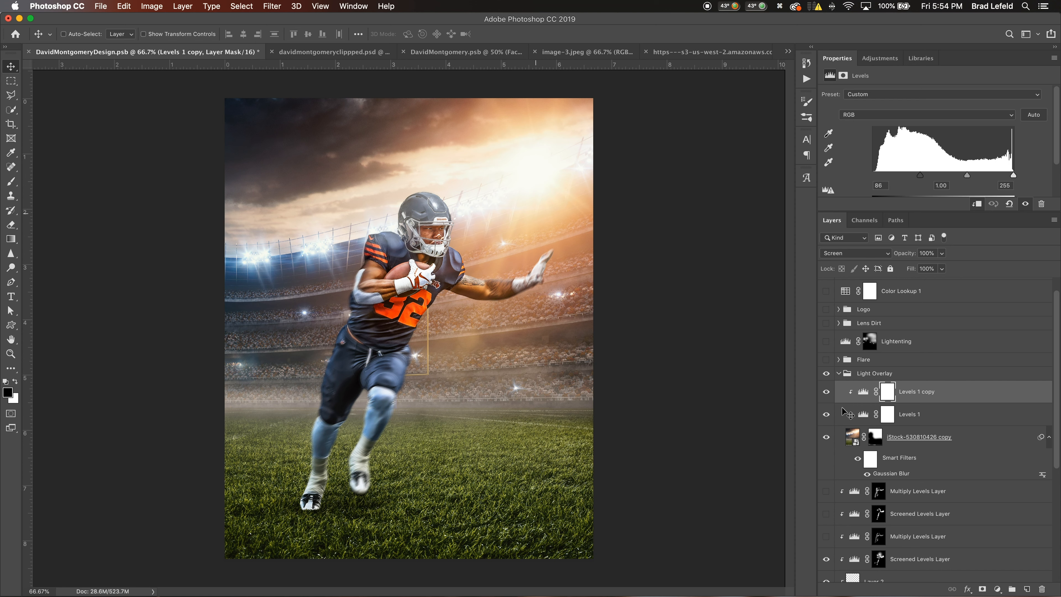
# Compare the player with and without the lowest Screened Levels Layer, leaving it visible
pyautogui.scroll(-2, 879, 408)
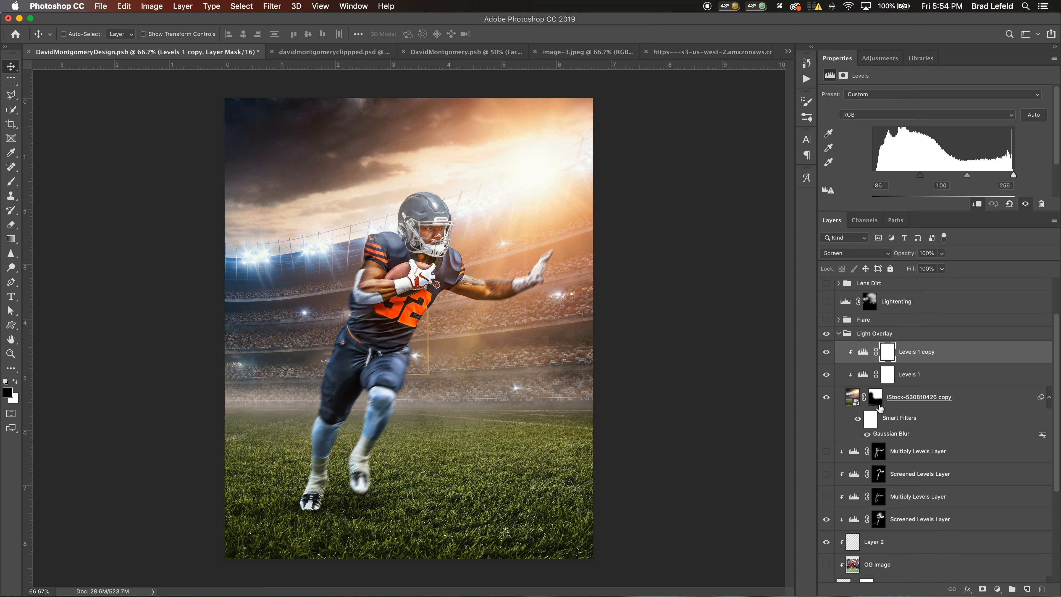
pyautogui.click(826, 519)
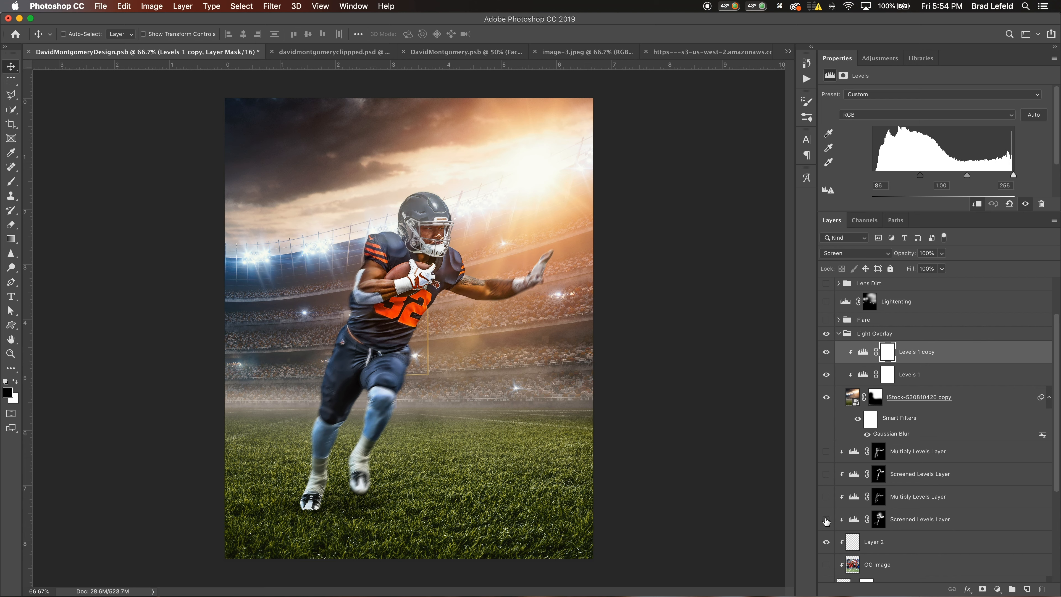
pyautogui.click(826, 519)
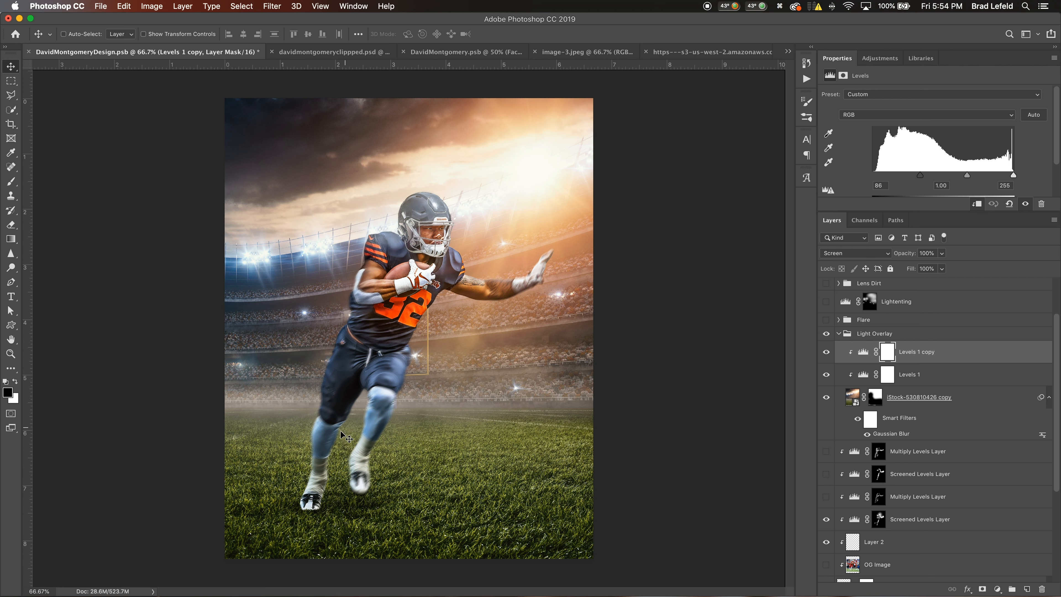
# Make both Multiply Levels Layers and the Screened Levels Layer between them visible on the player
pyautogui.click(913, 497)
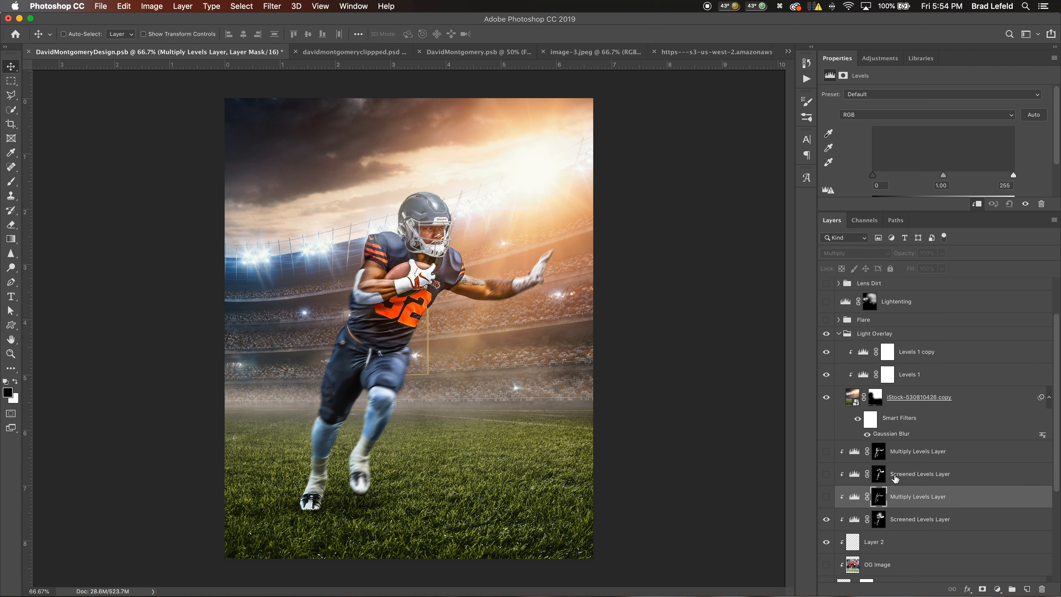
pyautogui.click(826, 498)
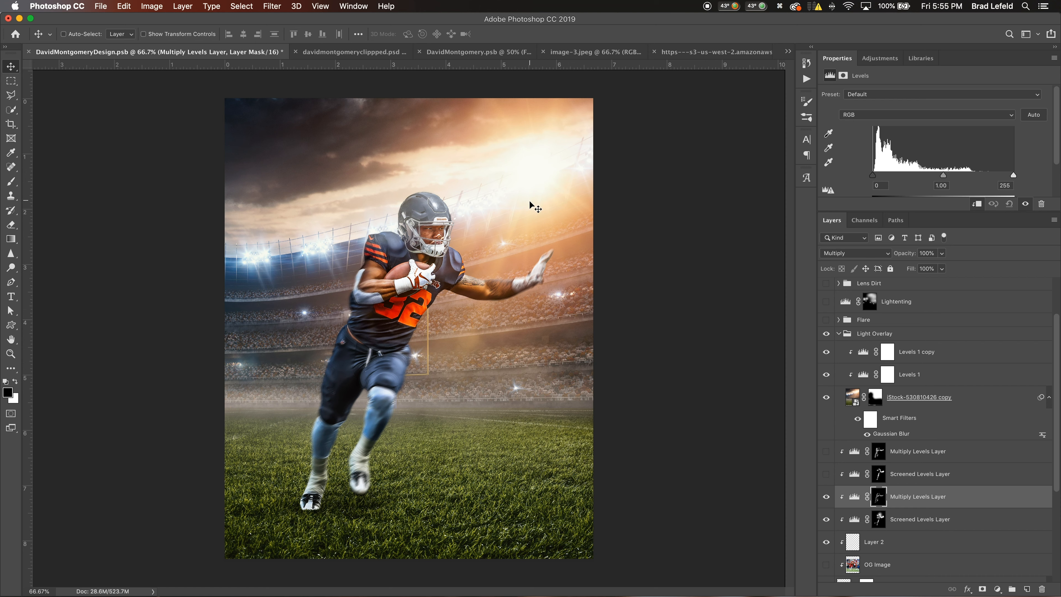
pyautogui.click(913, 476)
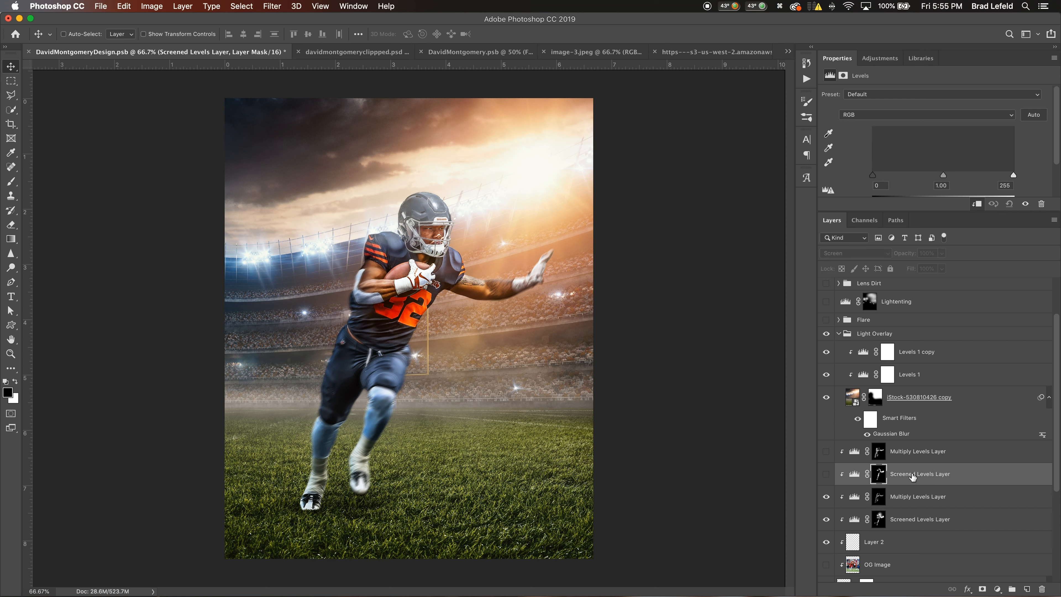
pyautogui.click(826, 476)
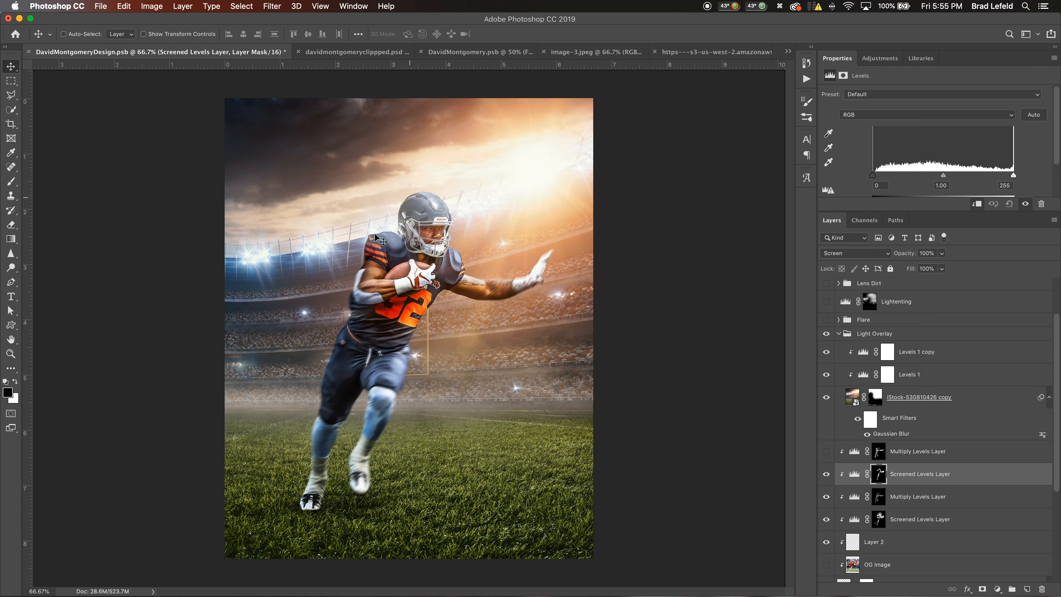
pyautogui.click(836, 456)
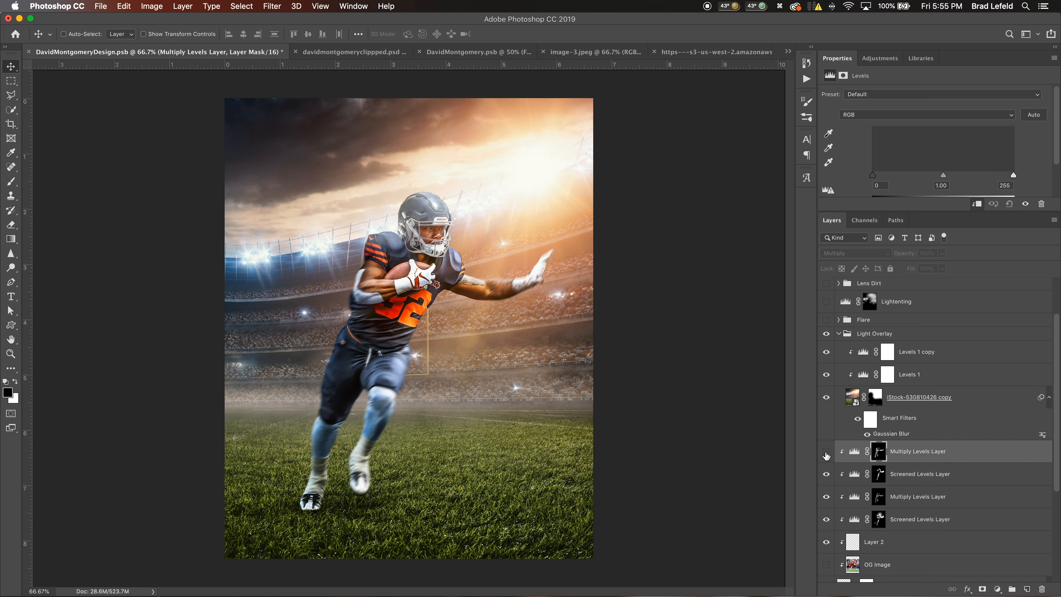
pyautogui.click(825, 452)
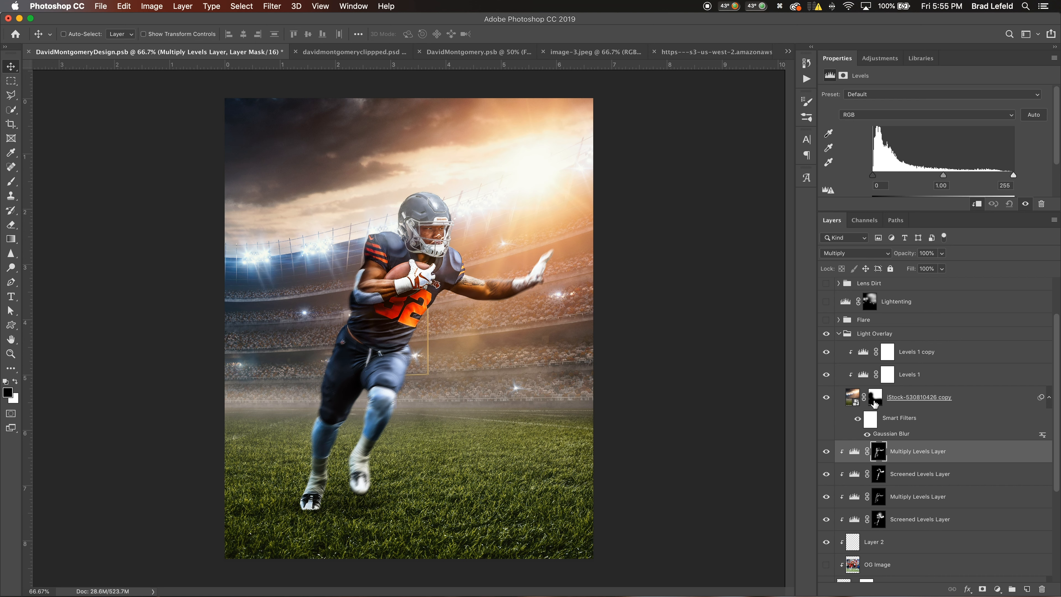
# Expand the Flare group and make its optical_flare3, Levels 4 and Layer 1 layers visible, along with the Lightenting levels layer
pyautogui.scroll(5, 902, 482)
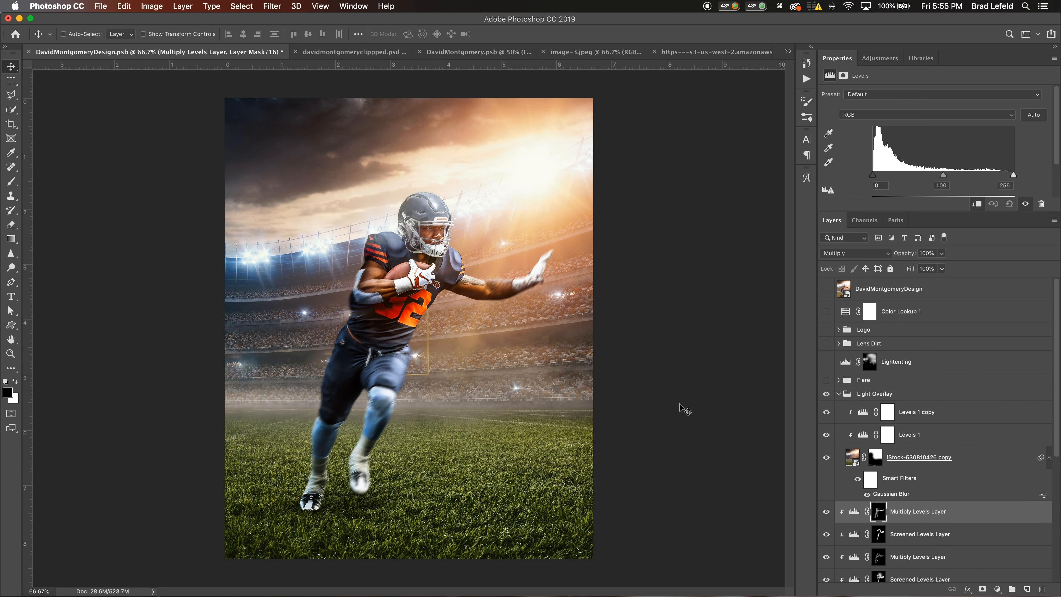
pyautogui.click(838, 380)
pyautogui.click(826, 444)
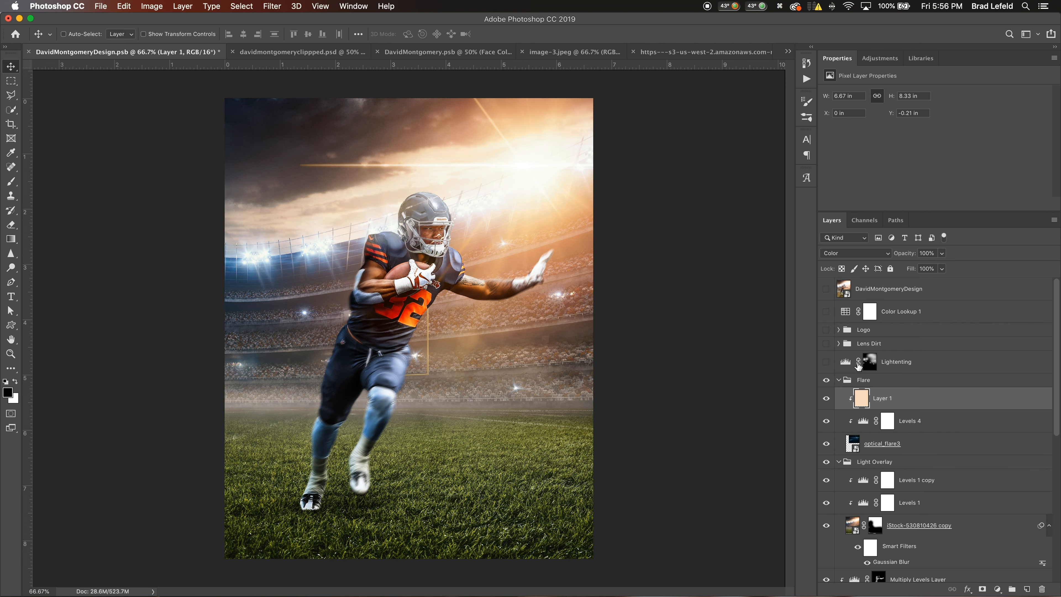
pyautogui.click(908, 368)
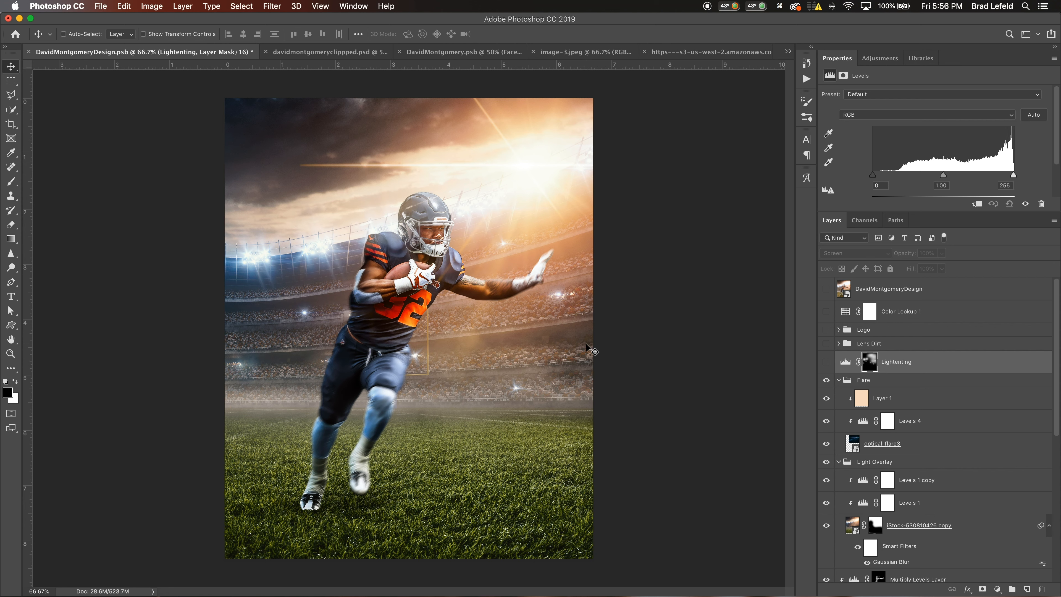
pyautogui.click(825, 362)
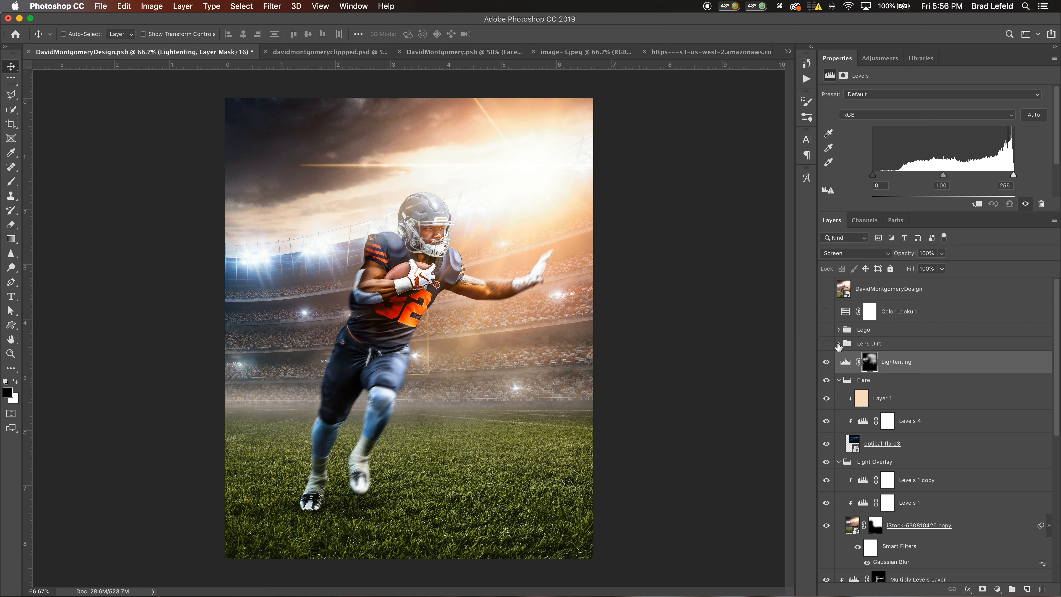
# Expand the Lens Dirt group, make LensDirt-1 and Layer 1 copy visible, and inspect the Layer 1 copy color layer
pyautogui.click(839, 343)
pyautogui.scroll(-2, 840, 346)
pyautogui.click(826, 359)
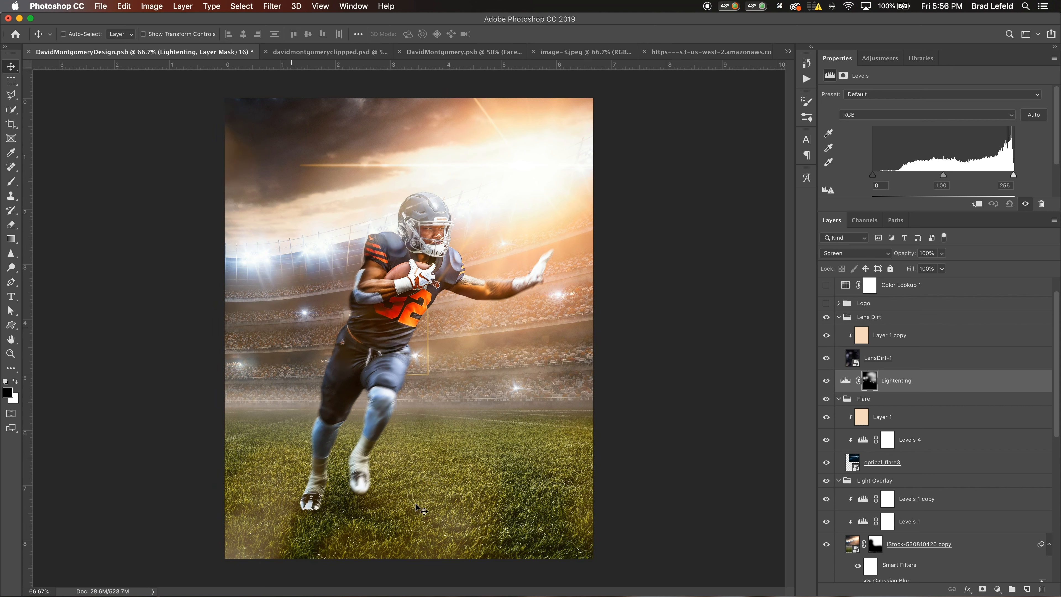
pyautogui.click(917, 332)
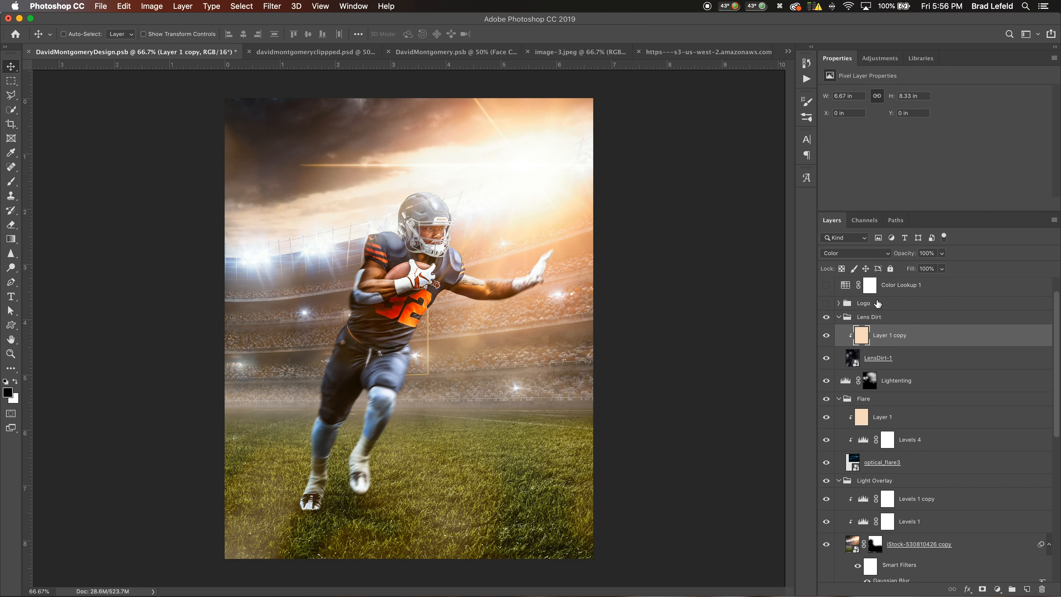
# Expand the Logo group and make it and both WhiteLogo layers visible, along with the Color Lookup 1 adjustment layer
pyautogui.click(838, 303)
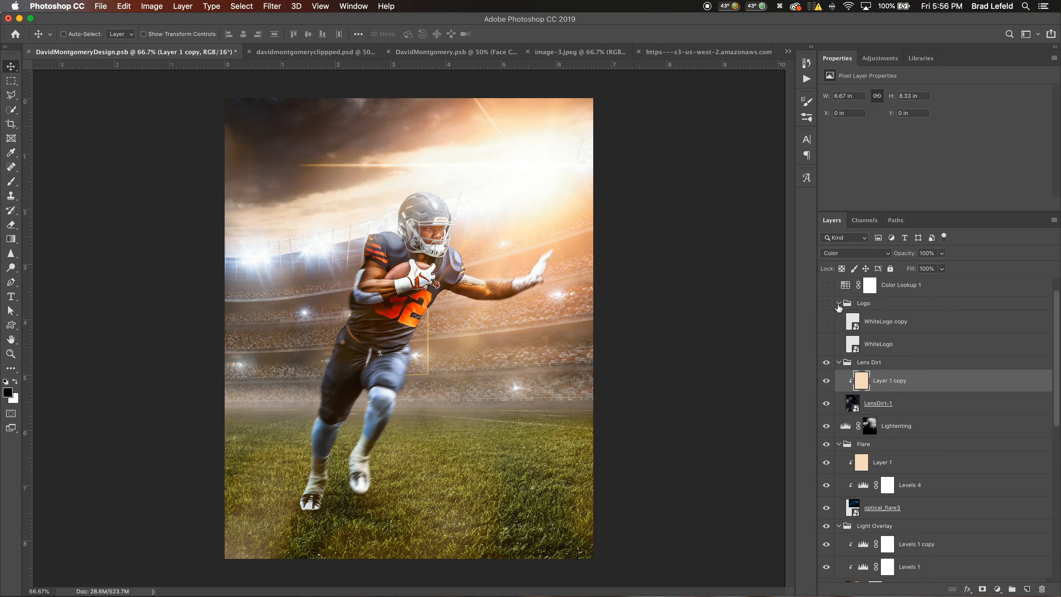
pyautogui.click(826, 303)
pyautogui.moveTo(828, 328); pyautogui.dragTo(826, 345)
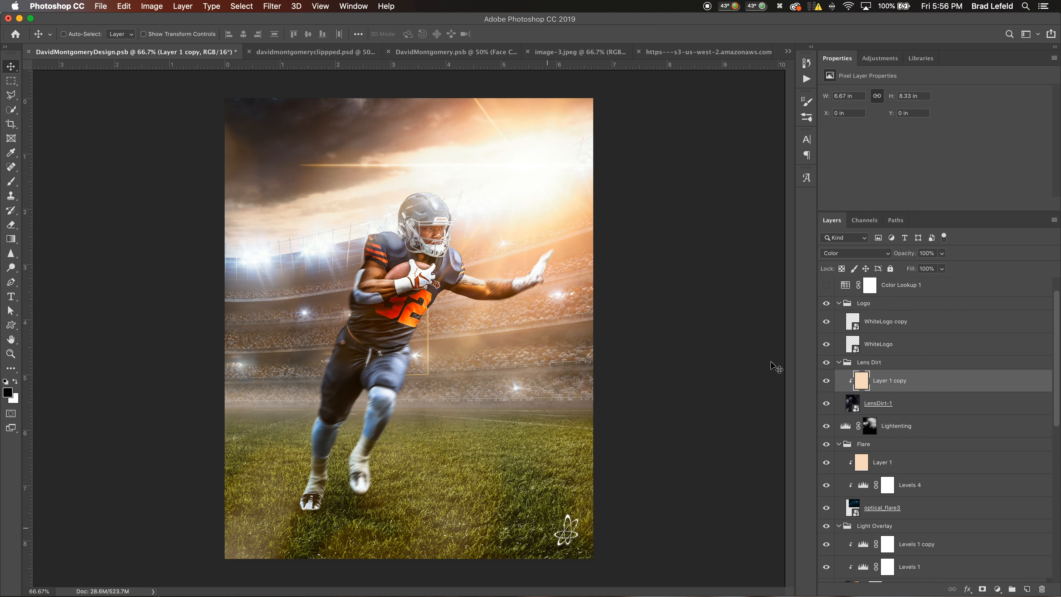
pyautogui.click(905, 288)
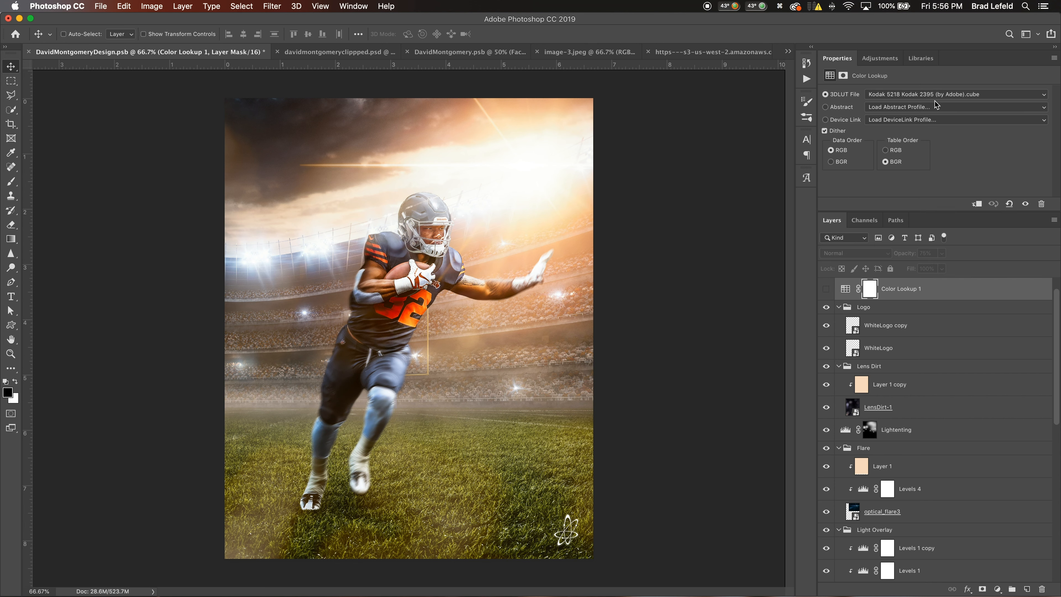
pyautogui.click(826, 289)
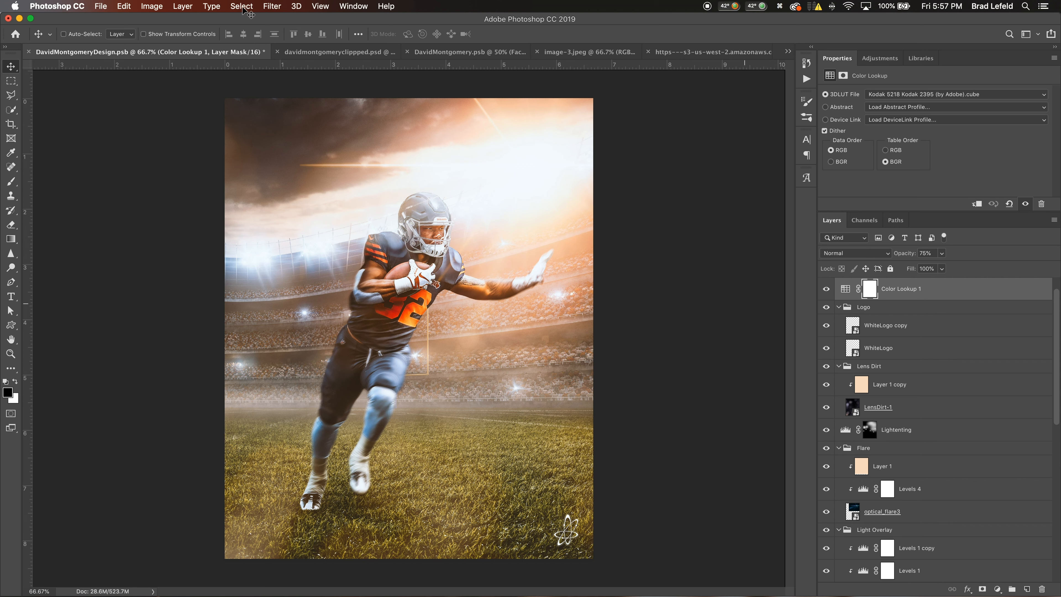
# Review the tool variants grouped with the Spot Healing Brush and with the Clone Stamp
pyautogui.click(11, 168)
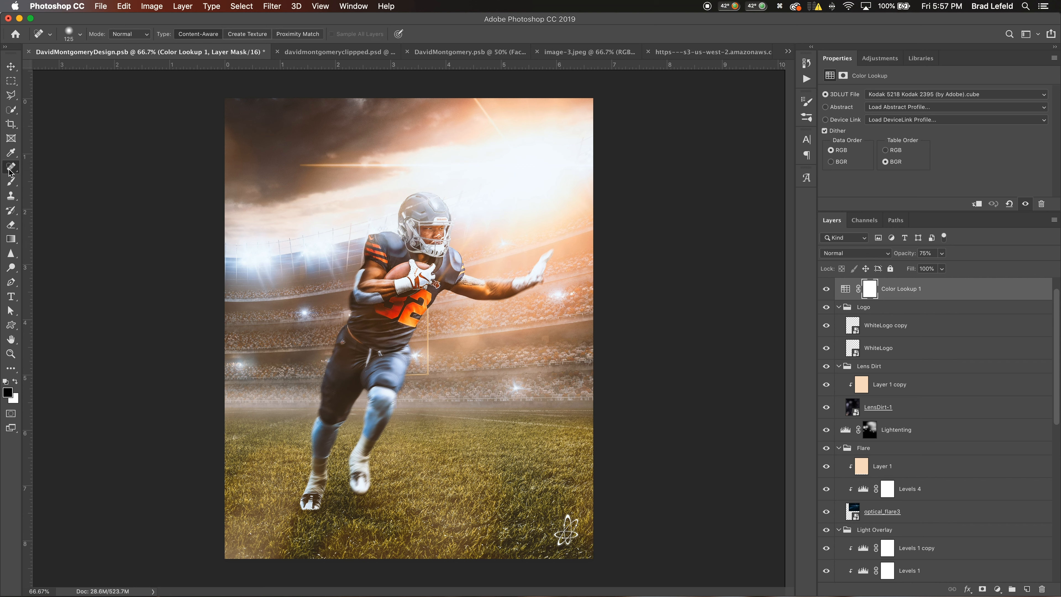
pyautogui.rightClick(9, 169)
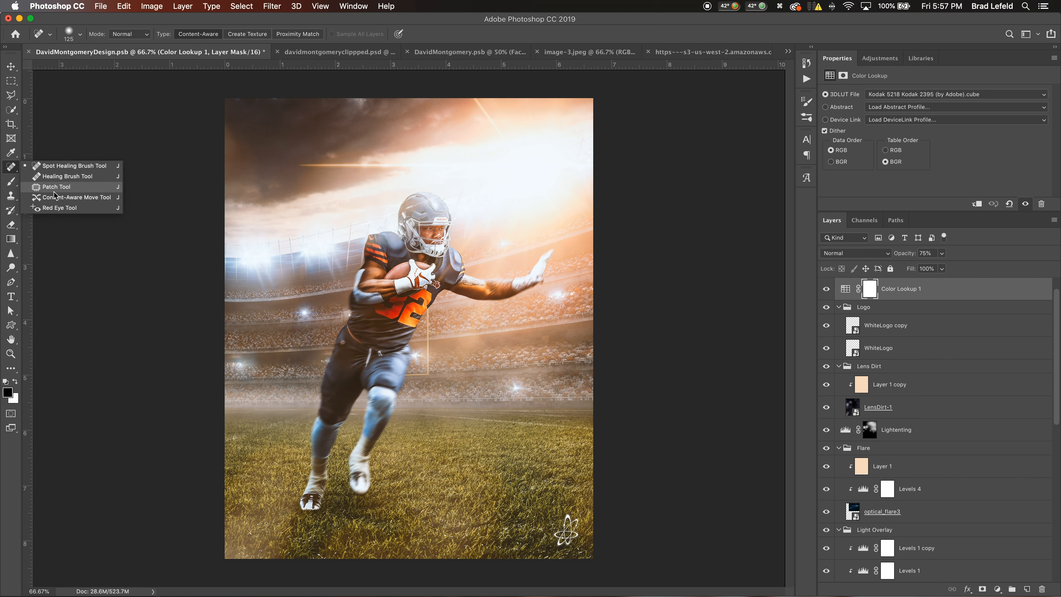
pyautogui.click(11, 195)
pyautogui.rightClick(11, 195)
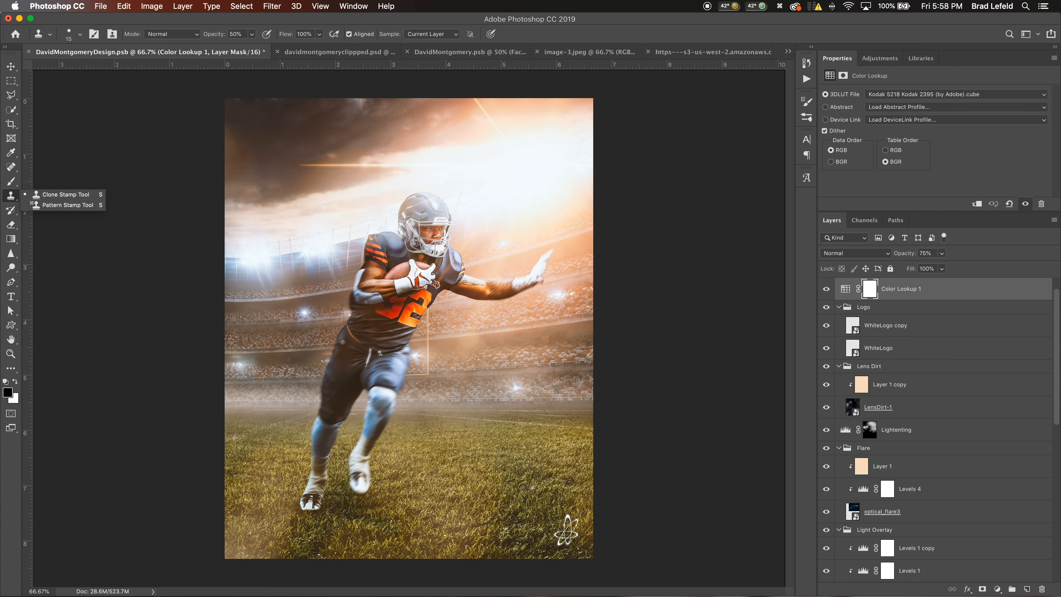
# Review the DavidMontgomery.psb jersey edit and the davidmontgomeryclippped.psd cutout, ending on the DavidMontgomeryDesign.psb composite
pyautogui.click(483, 51)
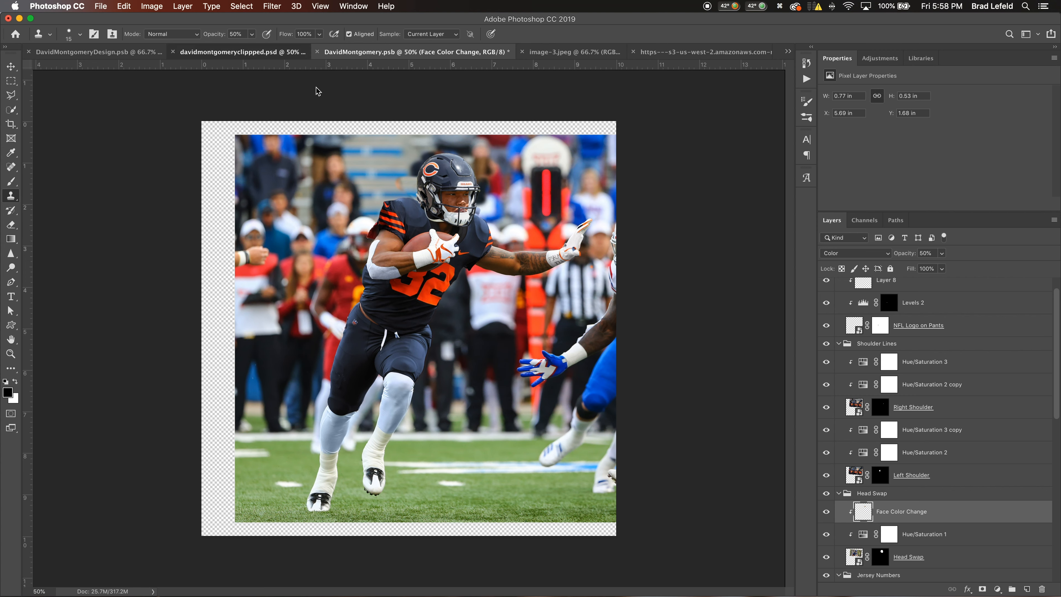
pyautogui.click(233, 53)
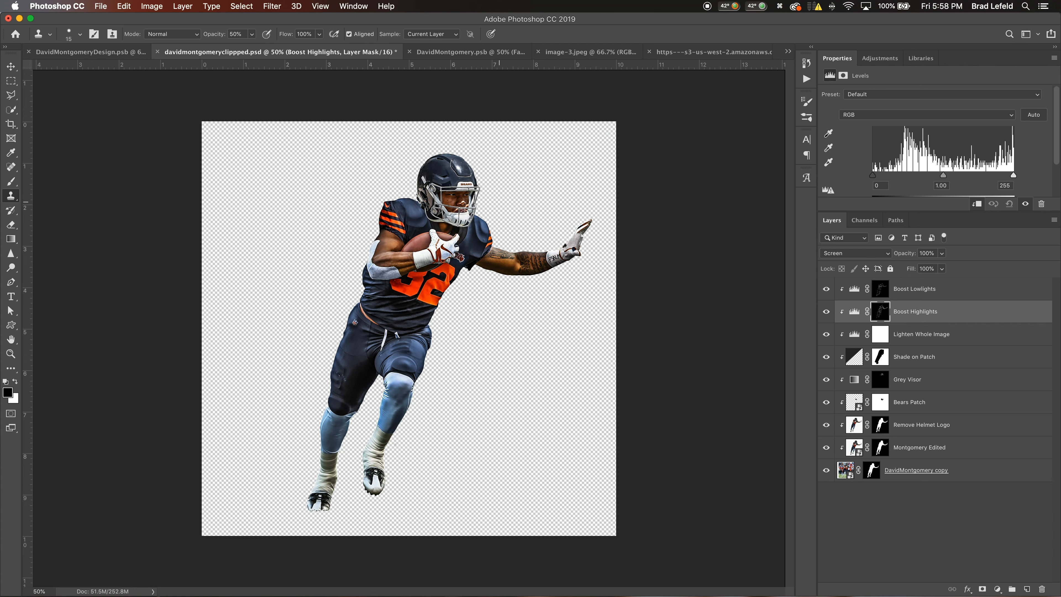
pyautogui.click(112, 55)
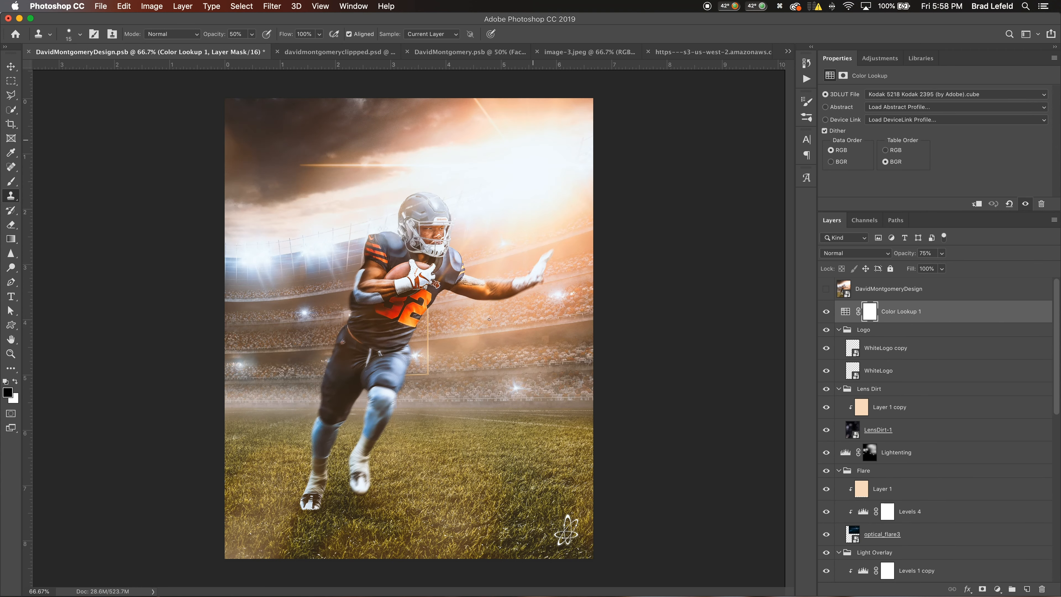